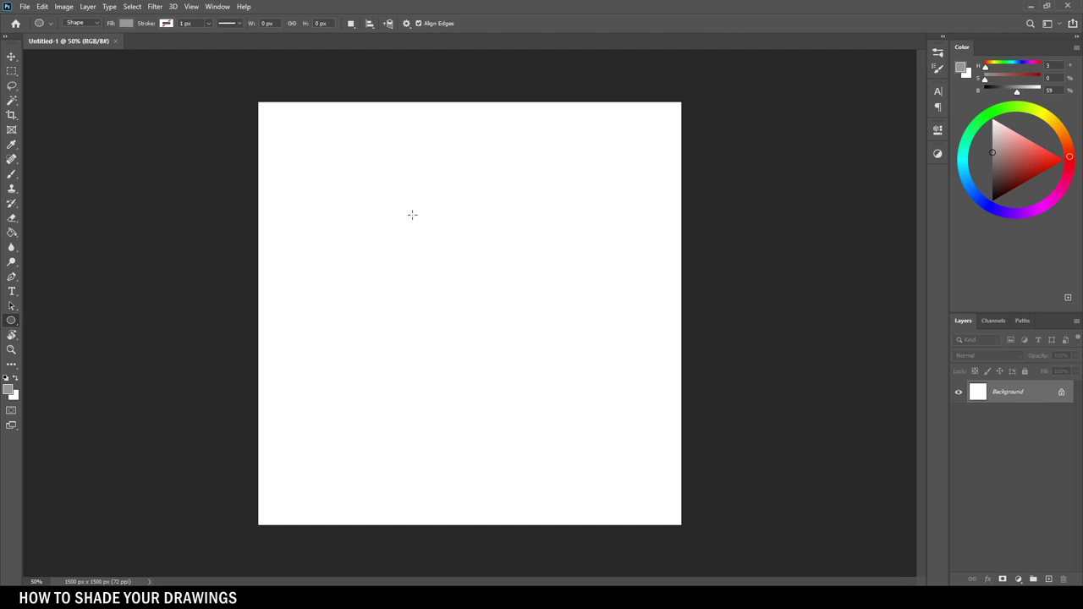
Draw a large mid-grey circle with the Ellipse tool and position it slightly right of the canvas centre
left_click_drag(368, 194, 640, 450)
key("v")
left_click_drag(554, 325, 527, 312)
left_click(938, 130)
left_click_drag(481, 345, 500, 346)
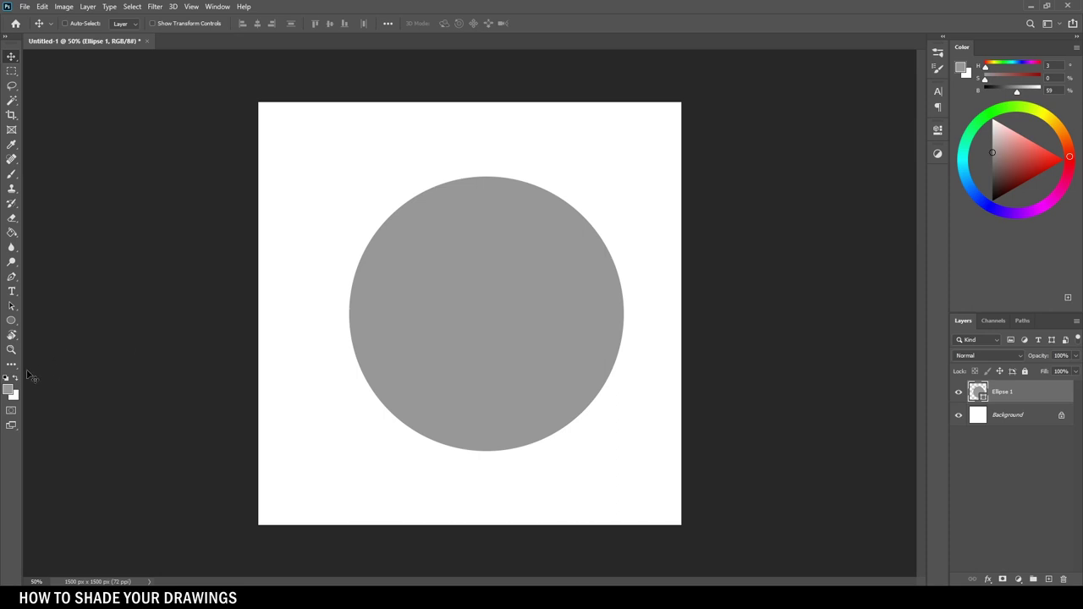
Examine the foreground grey's position in the colour picker's value range, keeping the colour as it is
left_click(10, 390)
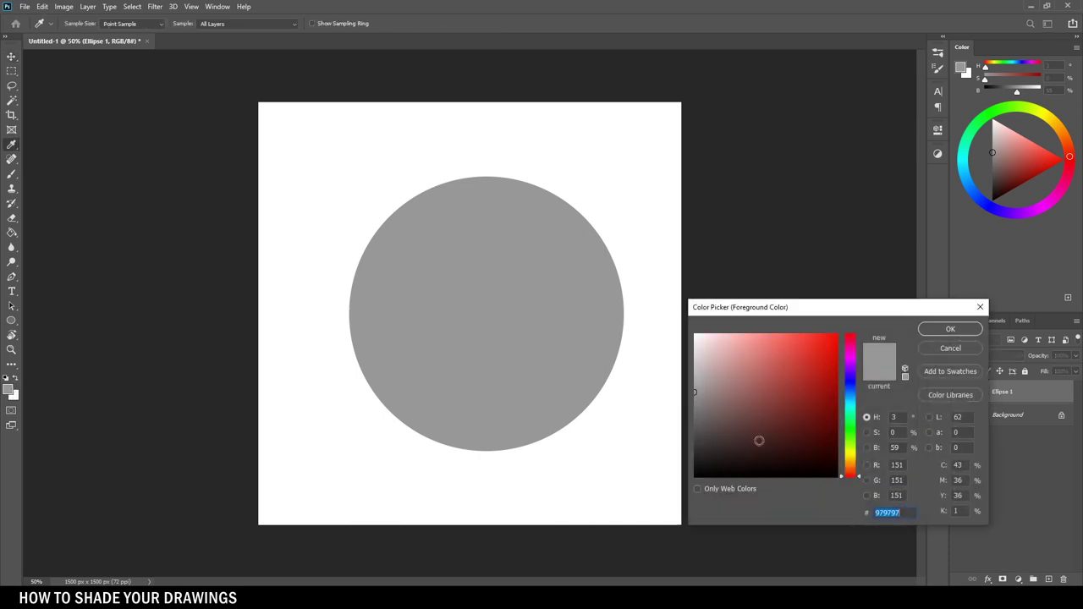
left_click_drag(812, 314, 714, 184)
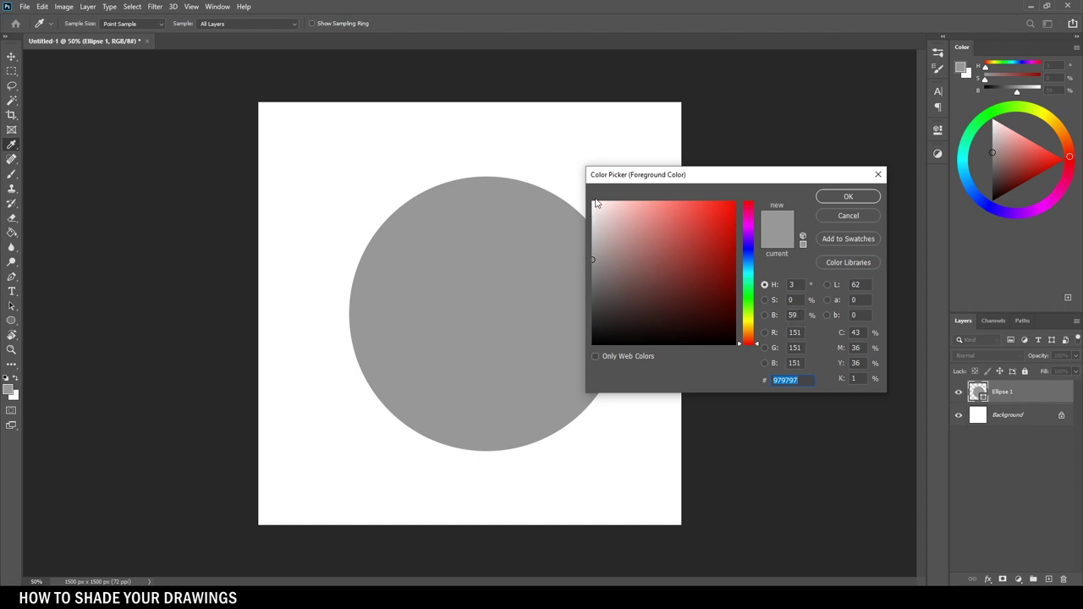
left_click(848, 196)
key("v")
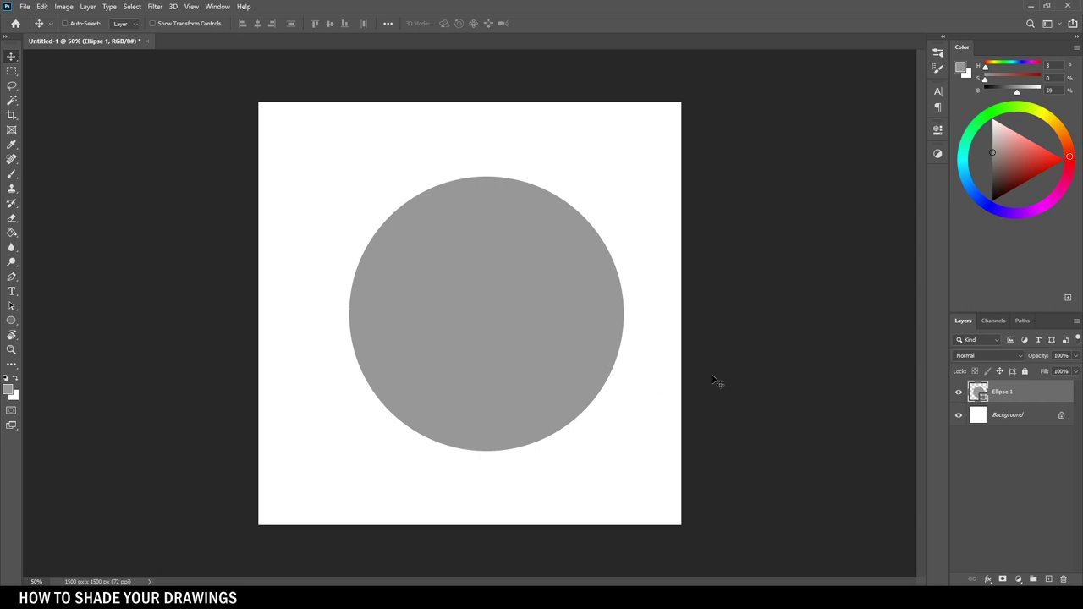
Paint a yellow spot (H 50, S 74, B 92) above the circle on a new layer with a 60 px soft brush
key("b")
left_click(1047, 580)
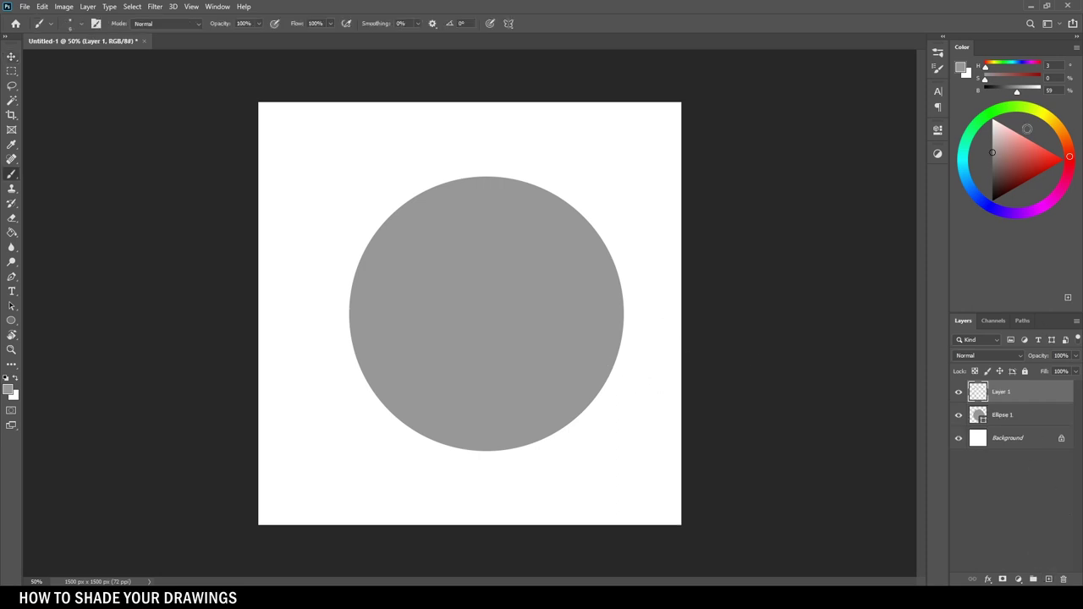
left_click(1051, 118)
left_click_drag(1044, 170, 1041, 153)
key("bracketright")
key("bracketright")
key("bracketright")
key("bracketright")
key("bracketright")
key("bracketright")
mouse_move(599, 167)
left_mouse_down()
mouse_move(581, 136)
mouse_move(586, 149)
left_mouse_up()
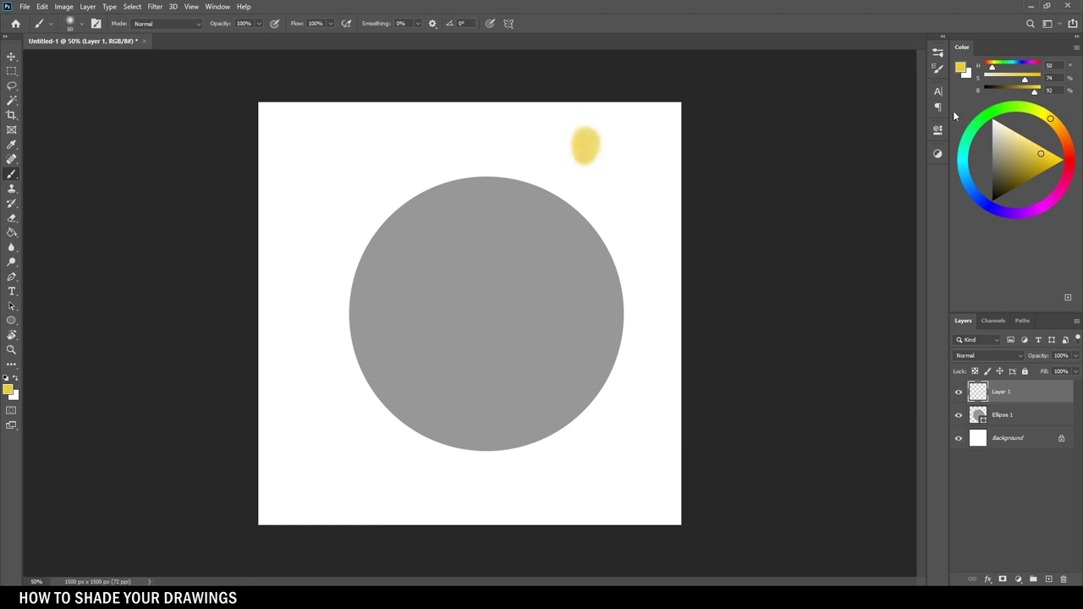
Repaint the yellow spot with solid edges using the Hard Round brush at 100 px
left_click(938, 52)
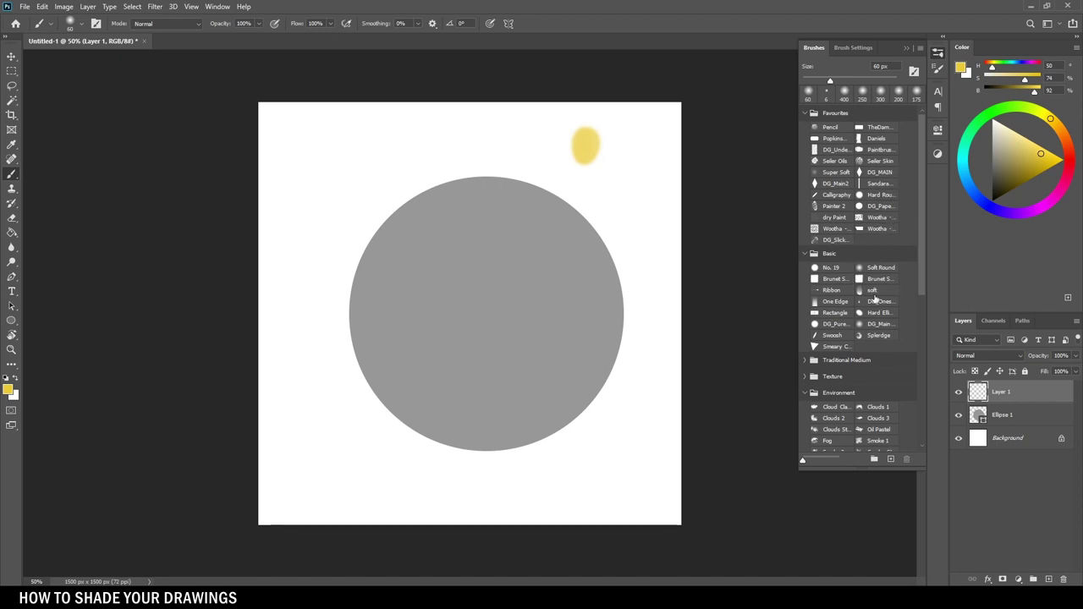
left_click(884, 194)
left_click(937, 52)
left_click_drag(582, 139, 593, 161)
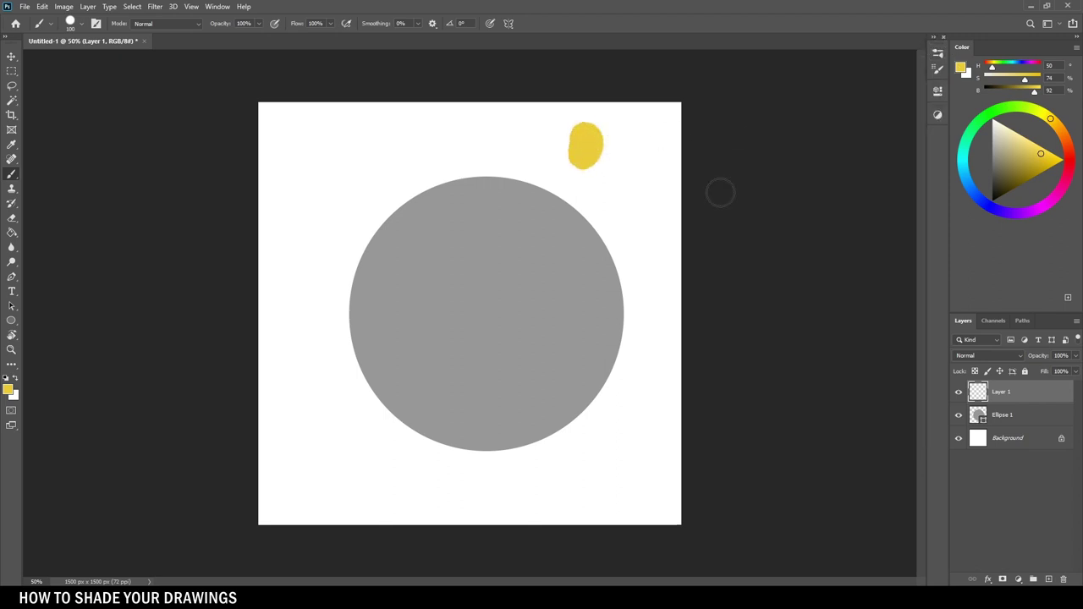
Paint a purple spot (H 281, S 64, B 61) and a green spot (H 93, S 56, B 54) on either side of the yellow one
left_click_drag(1049, 202, 1025, 212)
left_click_drag(1034, 165, 1020, 167)
left_click_drag(621, 196, 636, 184)
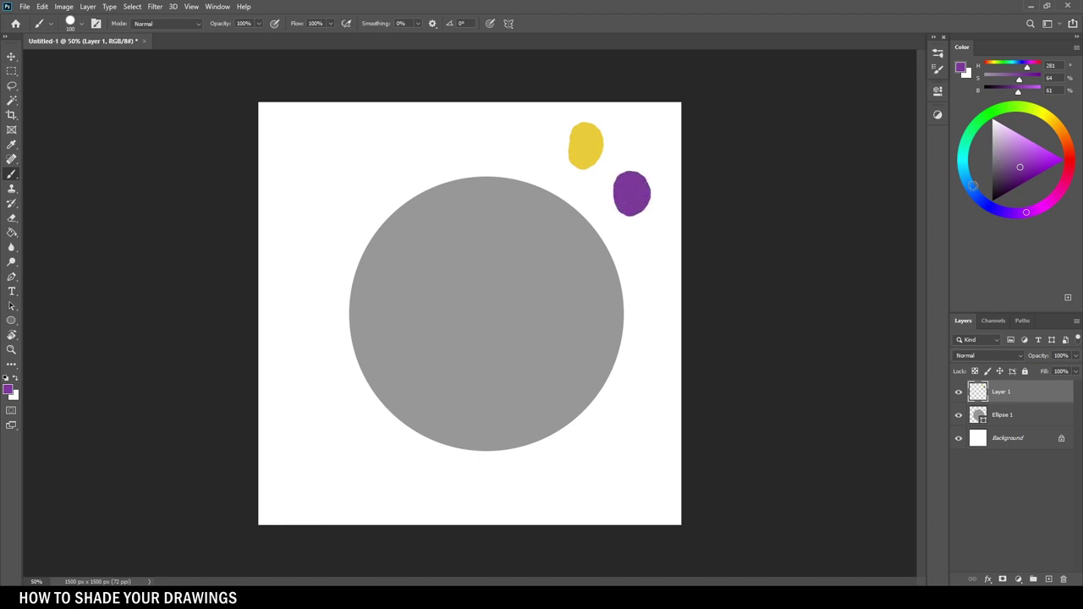
left_click(1015, 106)
left_click_drag(1027, 158, 1013, 168)
mouse_move(522, 144)
left_mouse_down()
mouse_move(517, 126)
mouse_move(534, 133)
left_mouse_up()
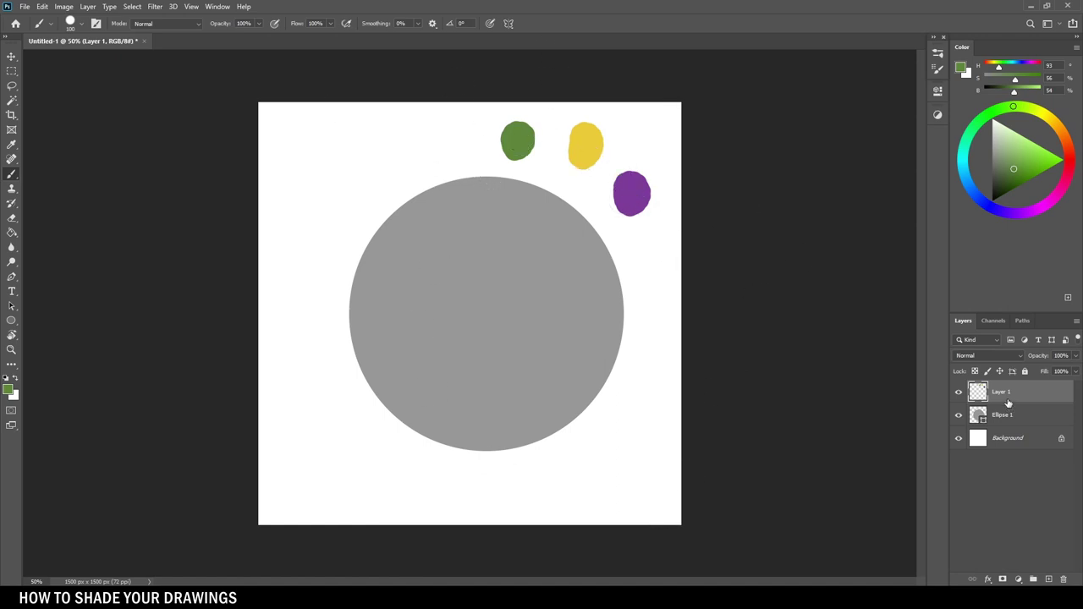
Add a black-filled layer on top and set its blend mode to Saturation to check the colours in greyscale
left_click(1049, 579)
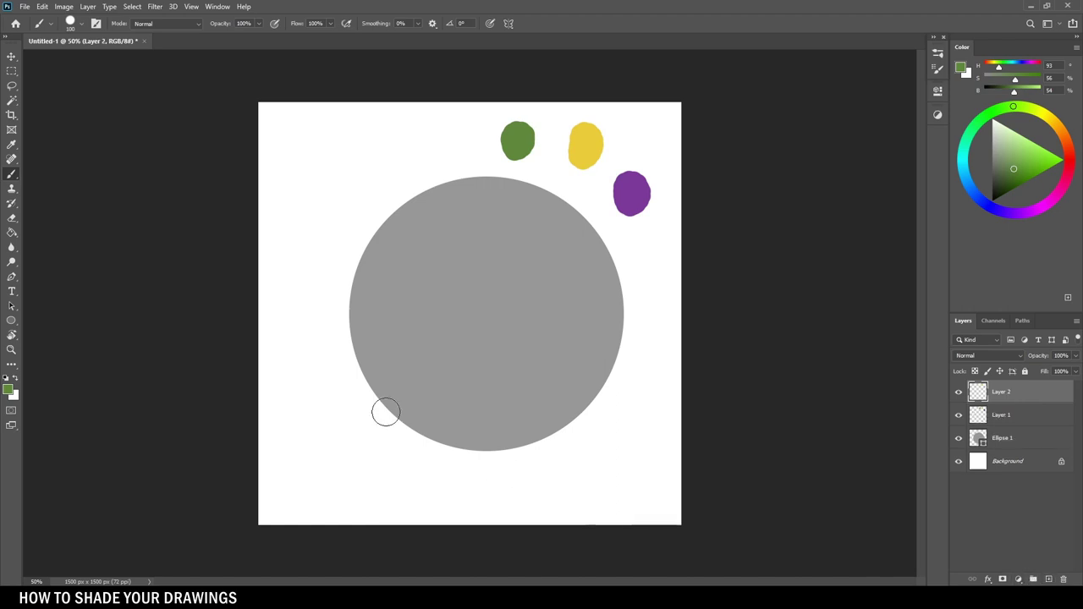
left_click(11, 233)
key("d")
left_click(574, 328)
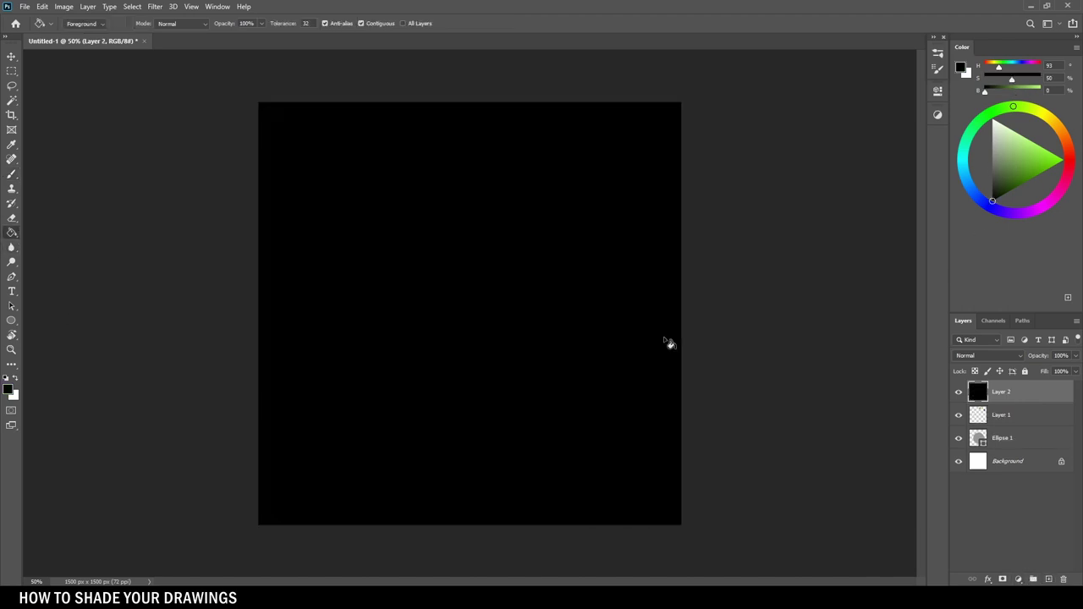
left_click(989, 355)
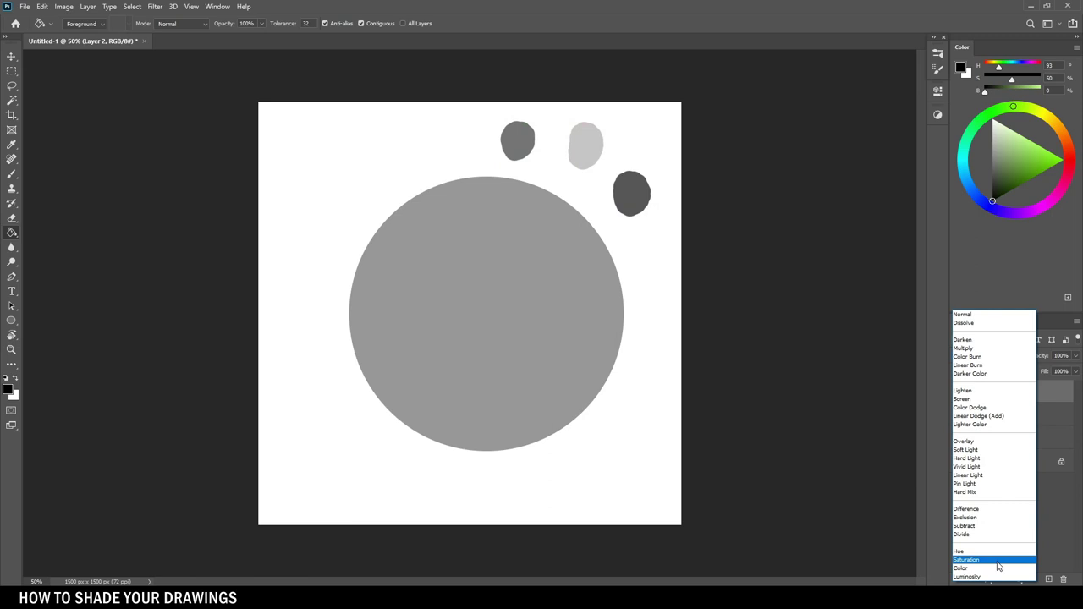
left_click(999, 564)
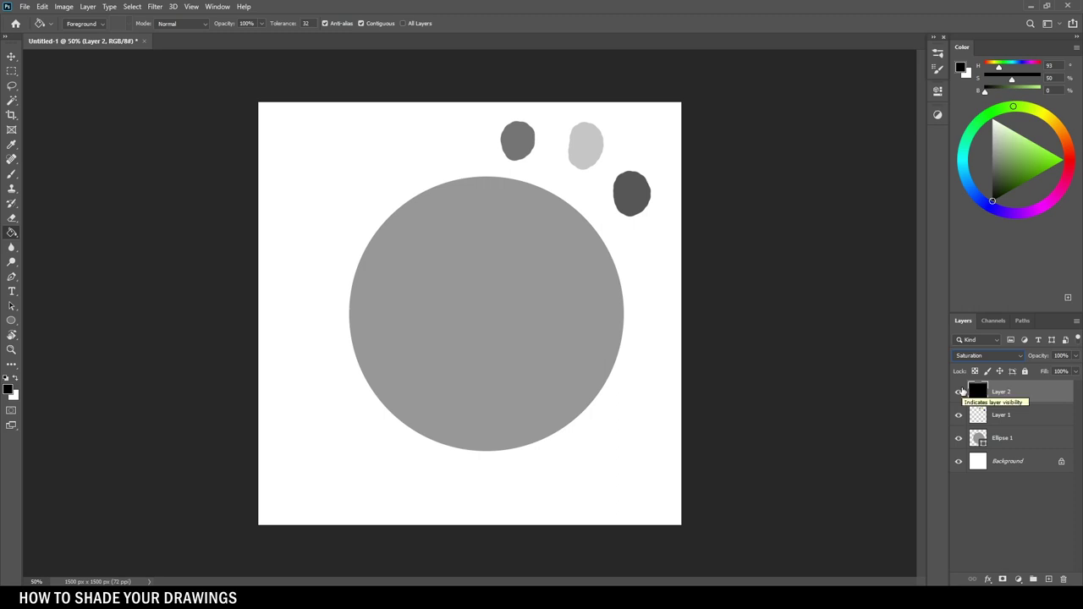
Delete the black saturation layer and the colour spots layer
left_click(1058, 419, "shift")
left_click_drag(1058, 418, 1064, 579)
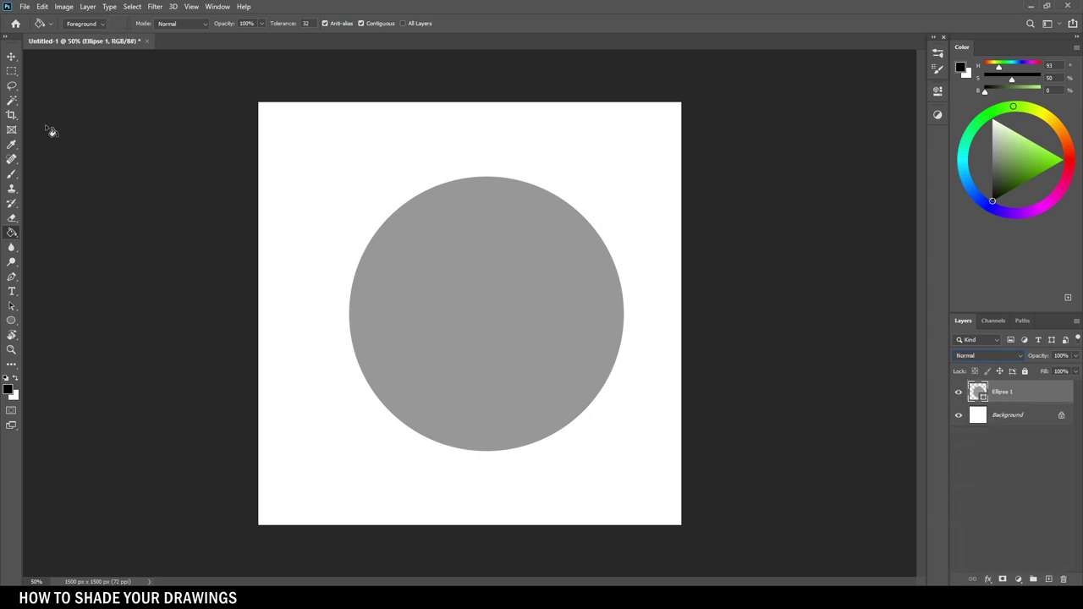
left_click(12, 56)
Add a new layer above the circle and clip it to the Ellipse 1 layer
key("b")
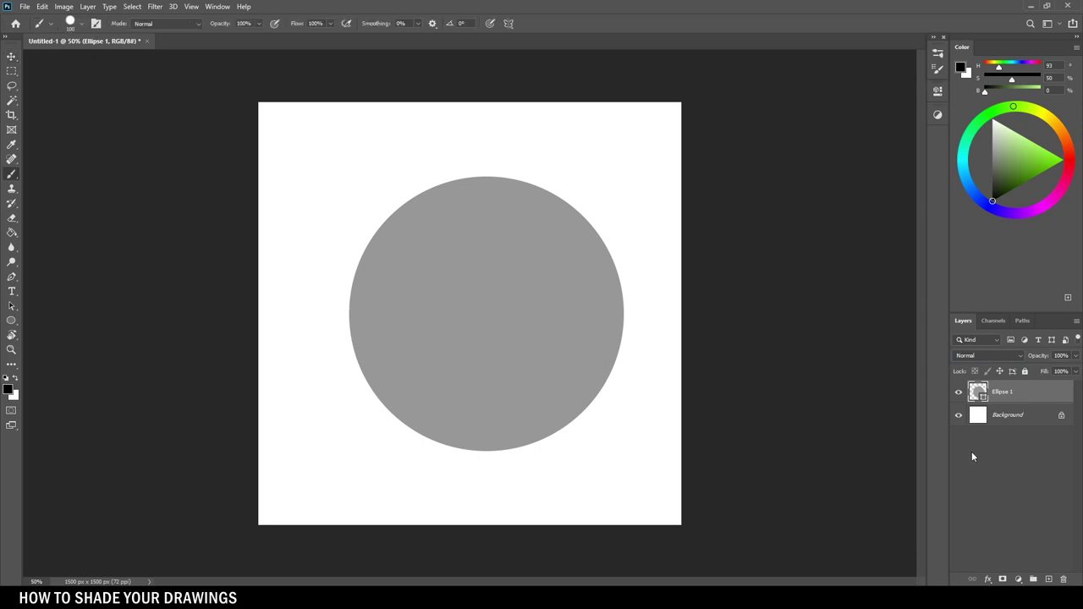
left_click(1048, 580)
left_click(1020, 404, "alt")
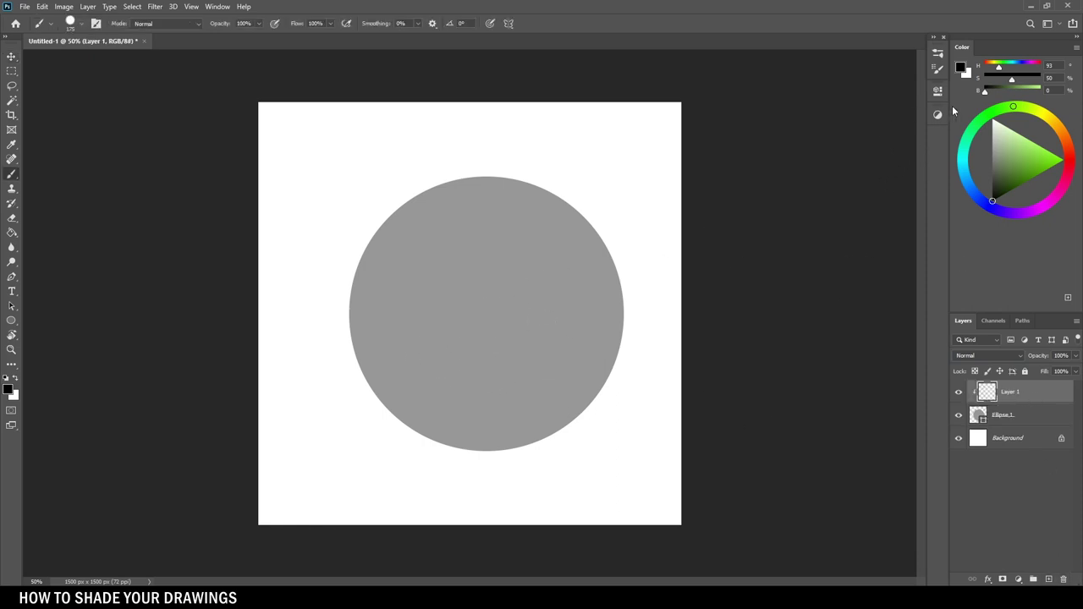
Choose the Soft Round brush, enlarge it to 300 px and pick a neutral dark grey with 33% brightness
left_click(937, 56)
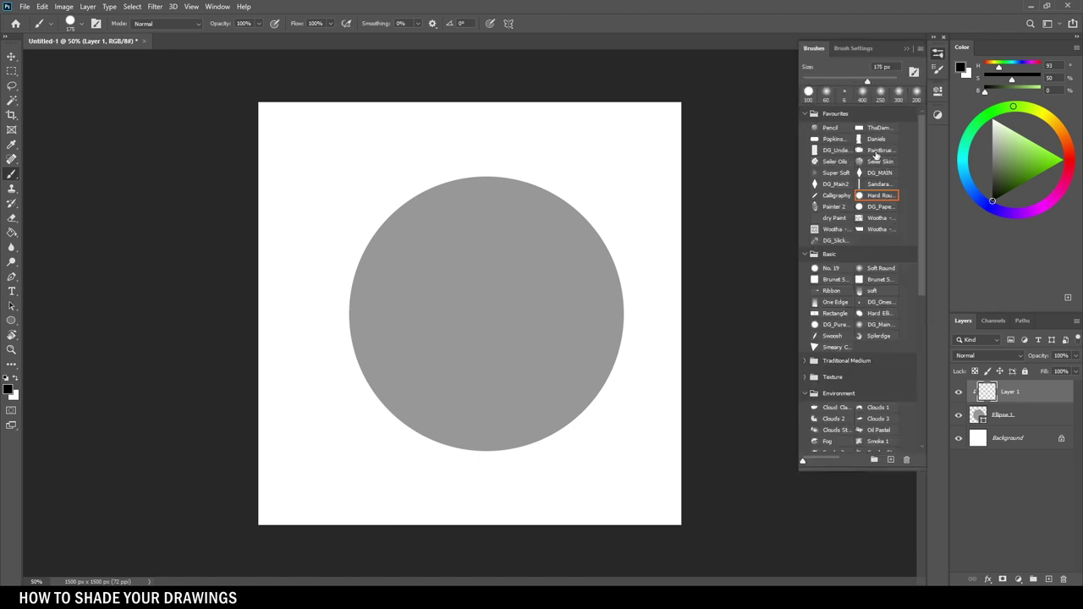
left_click(880, 269)
key("bracketright")
key("bracketright")
key("bracketright")
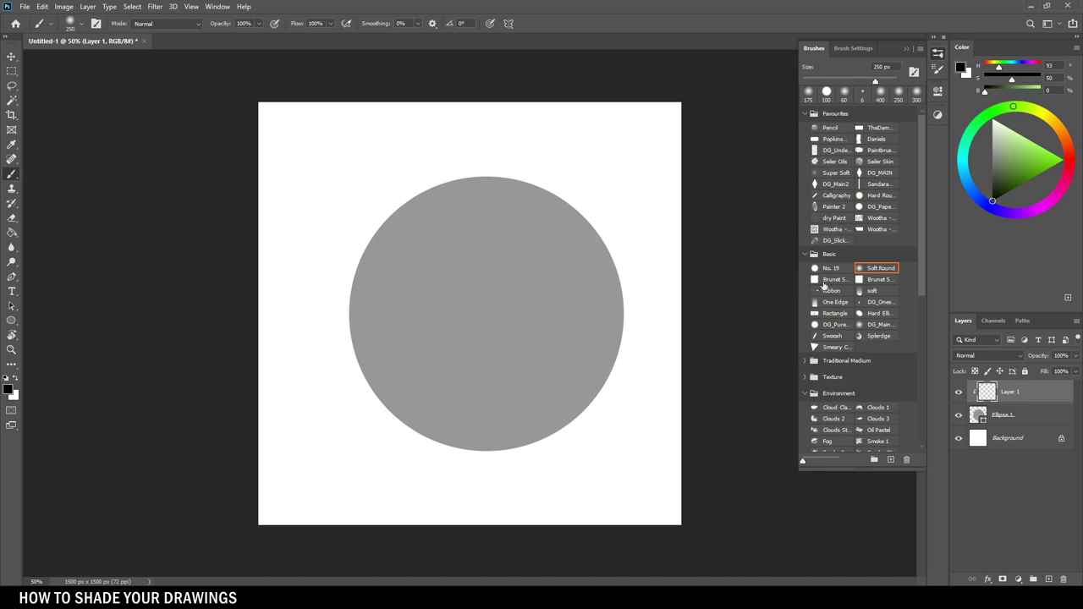
left_click_drag(983, 146, 987, 172)
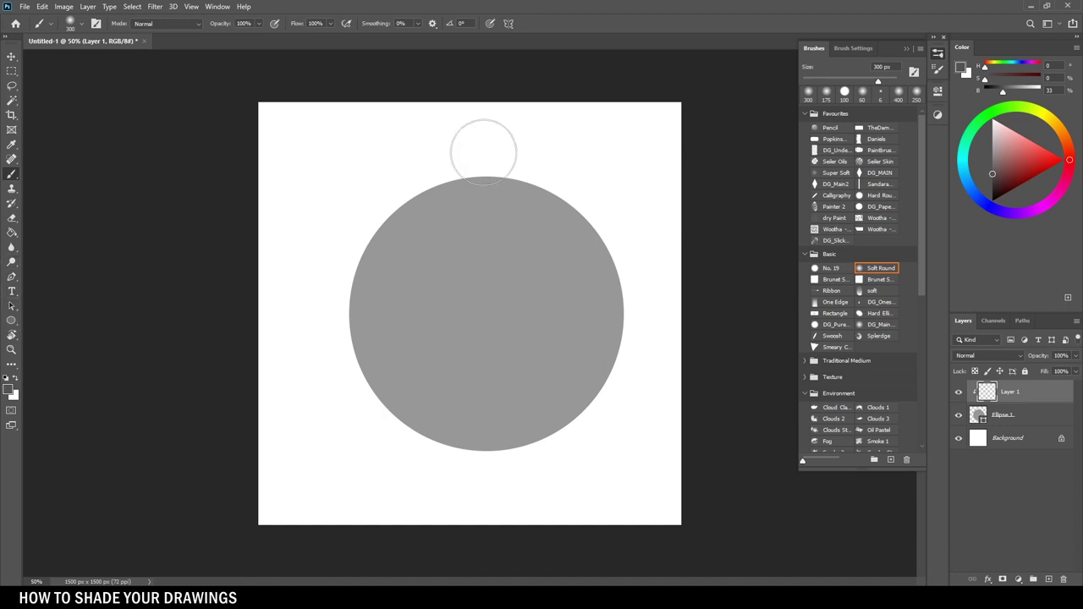
Add the text label "Halftone" above the circle's upper-left edge
left_click(332, 146)
type("Halftone")
key("ctrl+Return")
key("v")
Add a new layer clipped to the circle and set the brush colour to a darker grey with 24% brightness
left_click(1024, 414)
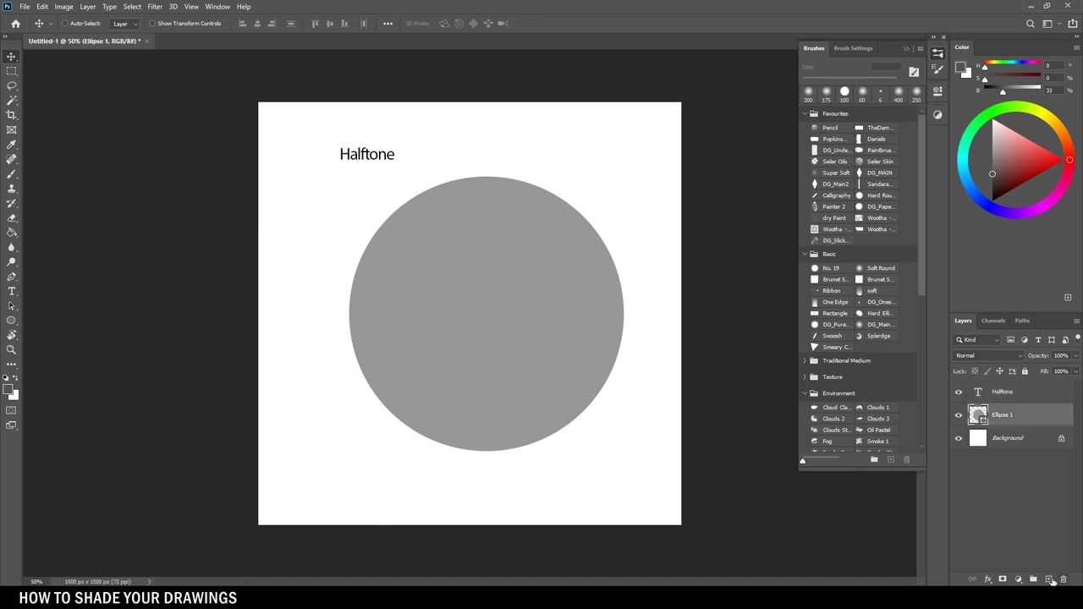
left_click(1049, 579)
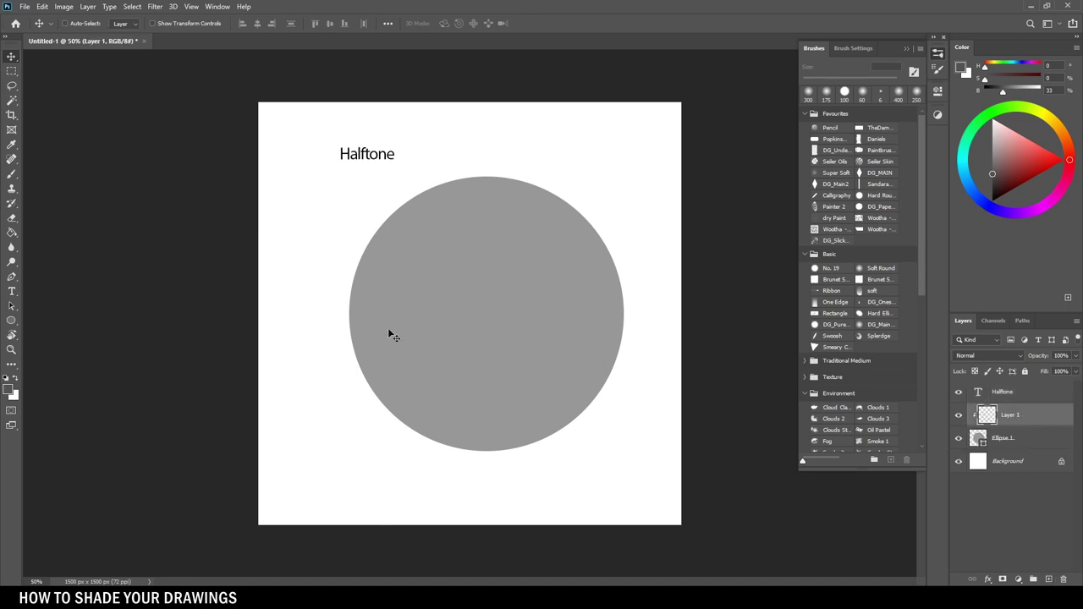
key("b")
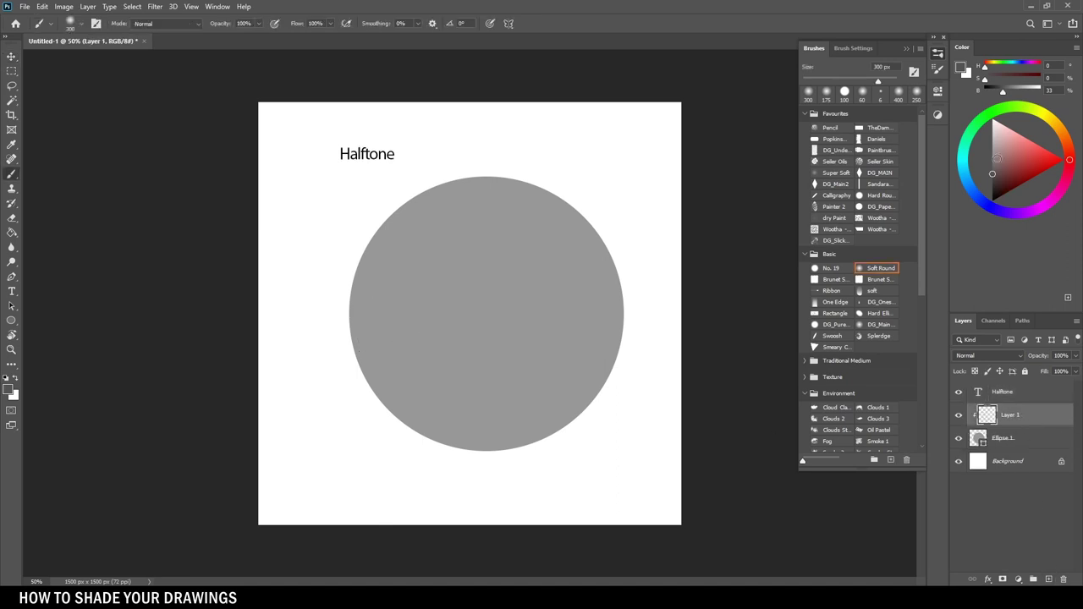
left_click(991, 180)
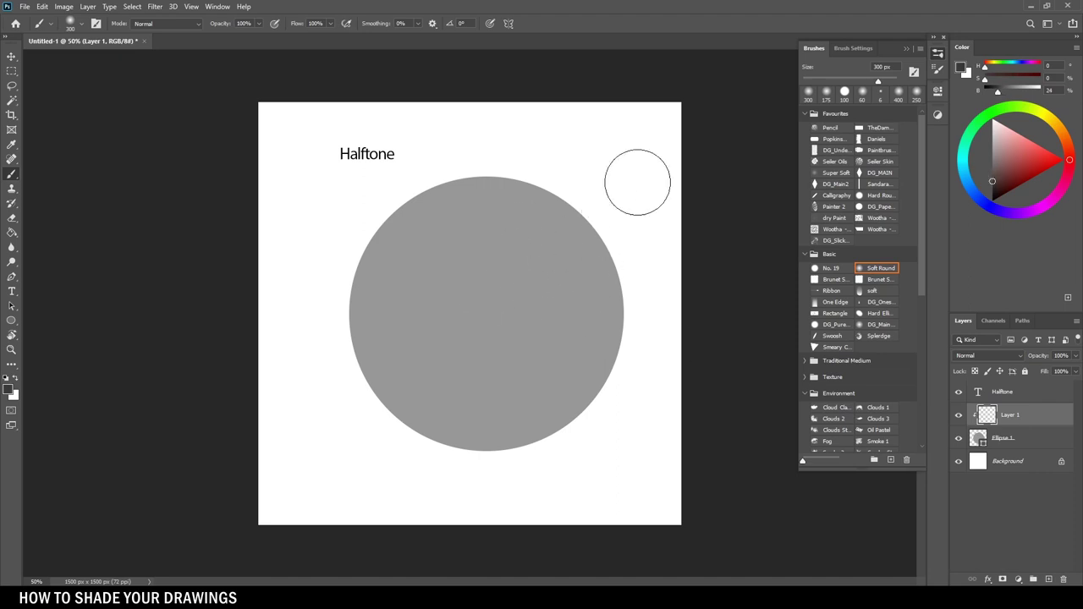
Paint a soft dark shadow over the circle's lower-left side using the Soft Round brush at 400 and 500 px
key("bracketright")
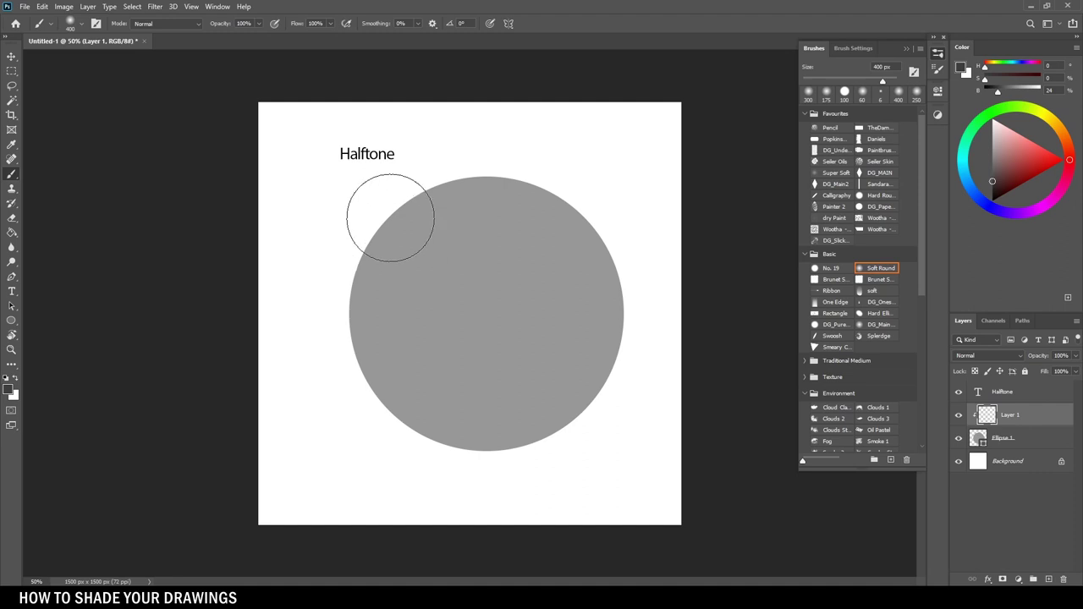
left_click_drag(387, 217, 496, 466)
left_click_drag(362, 253, 481, 482)
mouse_move(423, 257)
left_mouse_down()
mouse_move(398, 266)
mouse_move(529, 418)
left_mouse_up()
key("bracketright")
mouse_move(399, 206)
left_mouse_down()
mouse_move(510, 443)
mouse_move(550, 372)
mouse_move(428, 346)
mouse_move(634, 411)
left_mouse_up()
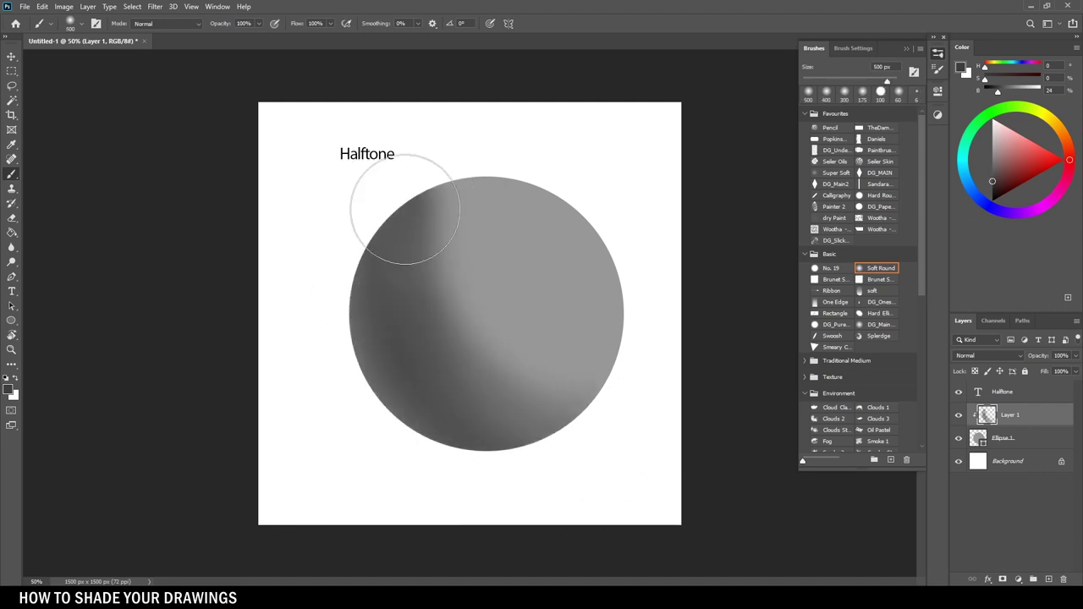
left_click_drag(448, 194, 627, 415)
left_click_drag(431, 257, 643, 438)
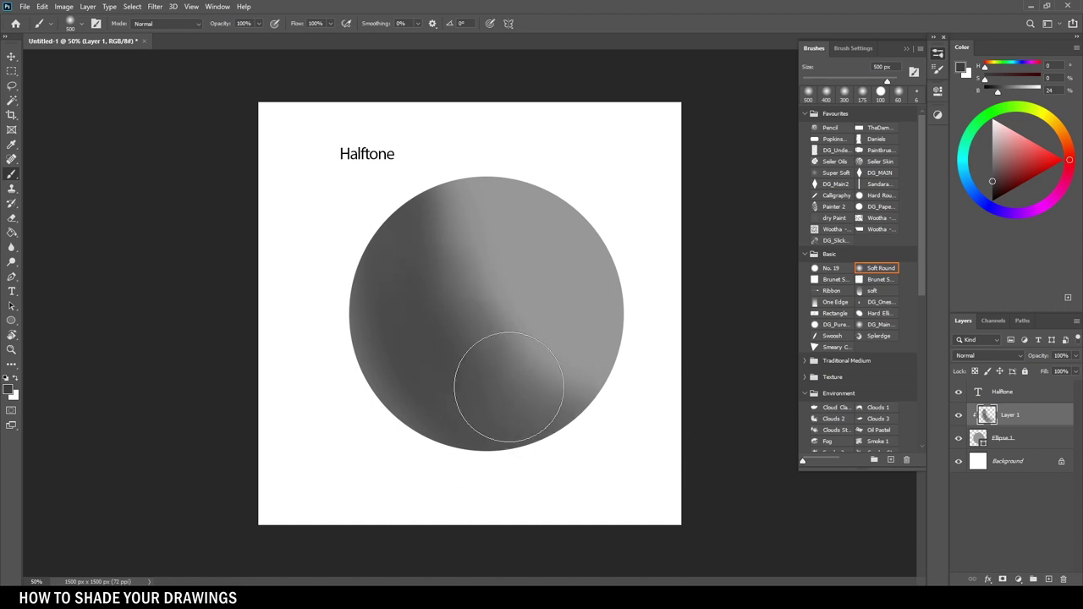
mouse_move(430, 218)
left_mouse_down()
mouse_move(410, 247)
mouse_move(417, 259)
mouse_move(388, 397)
mouse_move(423, 311)
mouse_move(413, 221)
mouse_move(588, 458)
mouse_move(423, 258)
mouse_move(596, 433)
mouse_move(611, 383)
mouse_move(476, 340)
mouse_move(723, 406)
mouse_move(549, 362)
mouse_move(439, 197)
mouse_move(538, 365)
left_mouse_up()
mouse_move(713, 353)
left_mouse_down()
mouse_move(580, 392)
mouse_move(657, 339)
left_mouse_up()
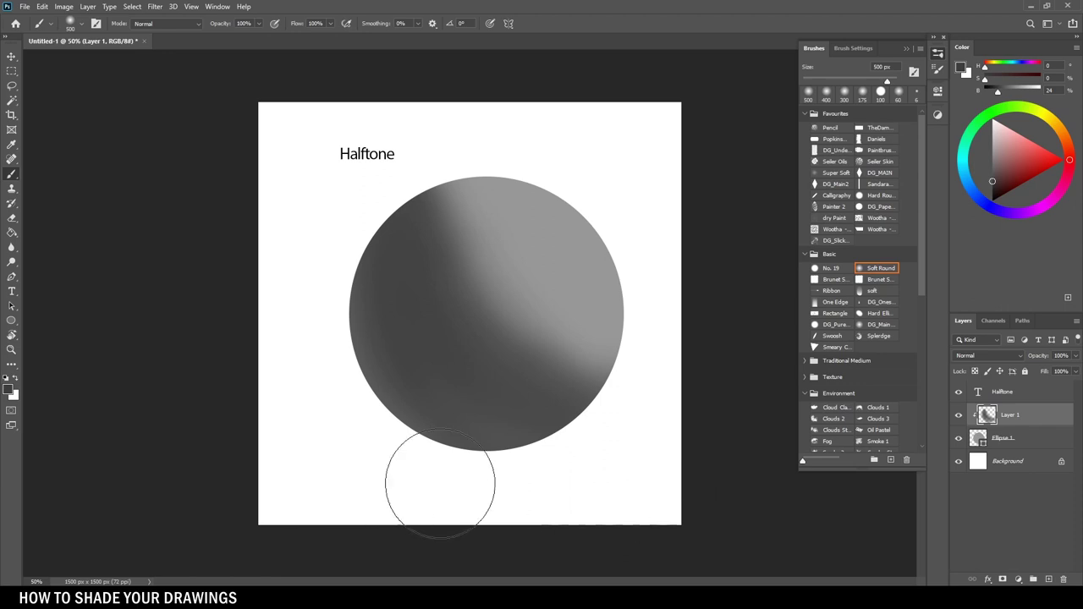
Duplicate the Halftone label, change the copy's text to "Core Shadow" and place it below the original beside the circle
left_click(11, 56)
left_click_drag(1011, 392, 1048, 579)
left_click_drag(358, 207, 330, 251)
left_click(11, 291)
right_click(323, 329)
left_click(336, 339)
type("Core Shadow")
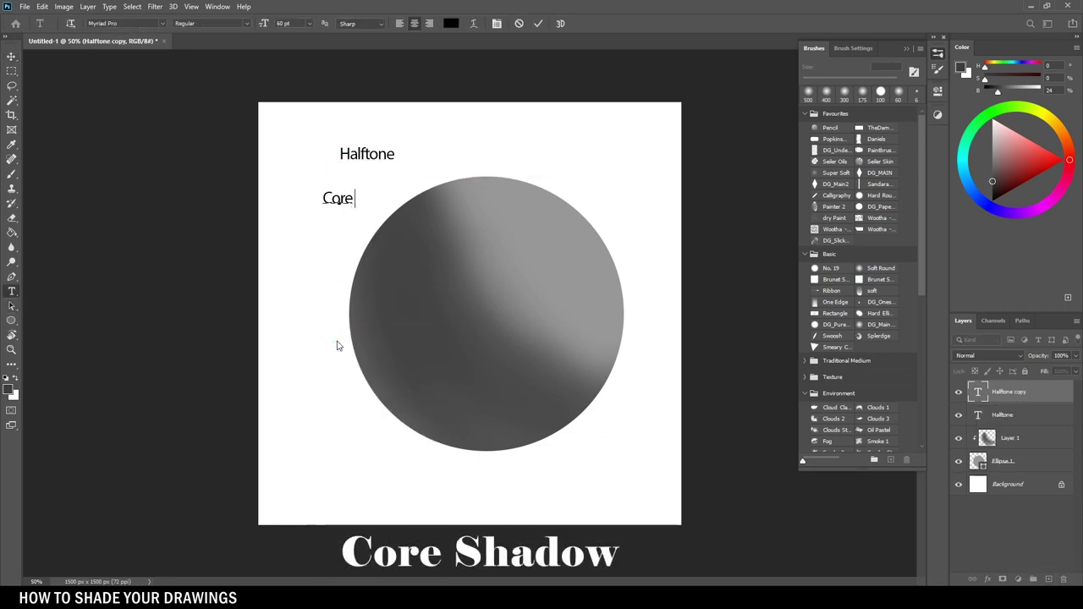
left_click(11, 56)
left_click_drag(398, 230, 390, 234)
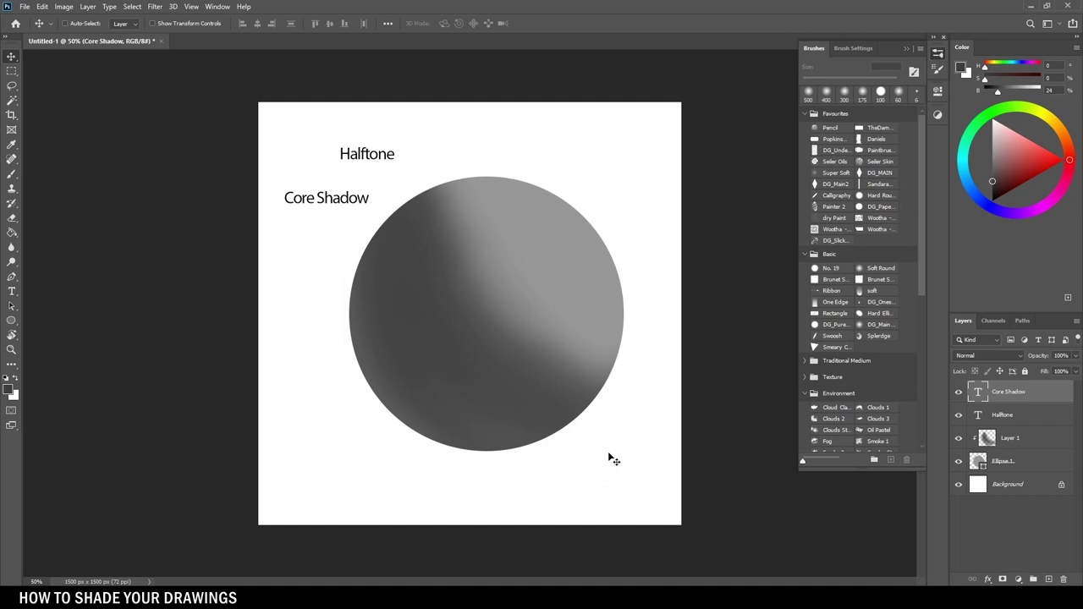
Add another layer above the shadow layer, clip it to the circle and make it active for brush painting
key("b")
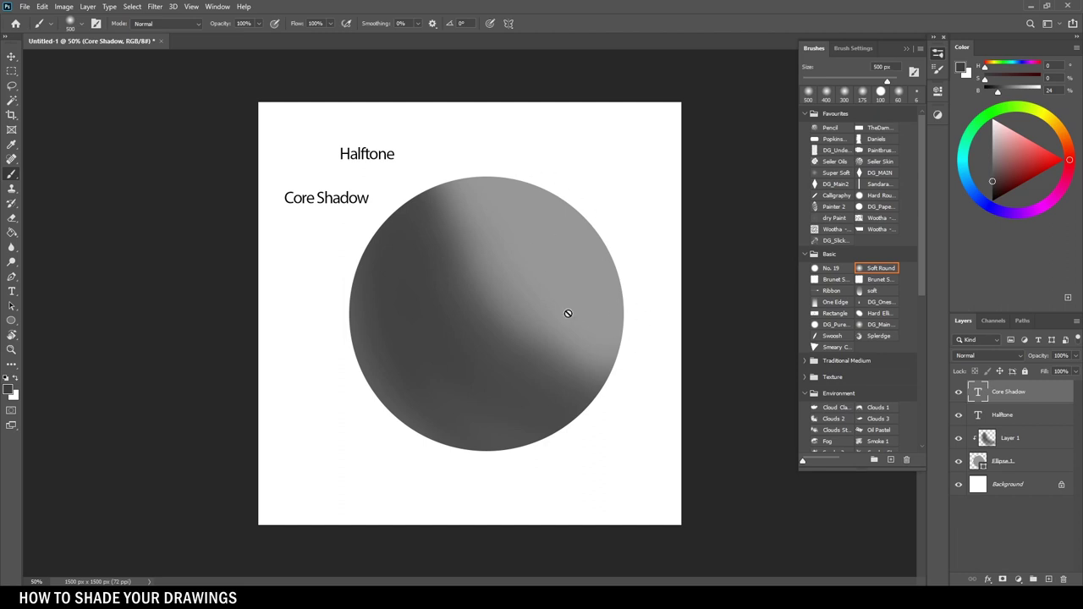
left_click(1034, 443)
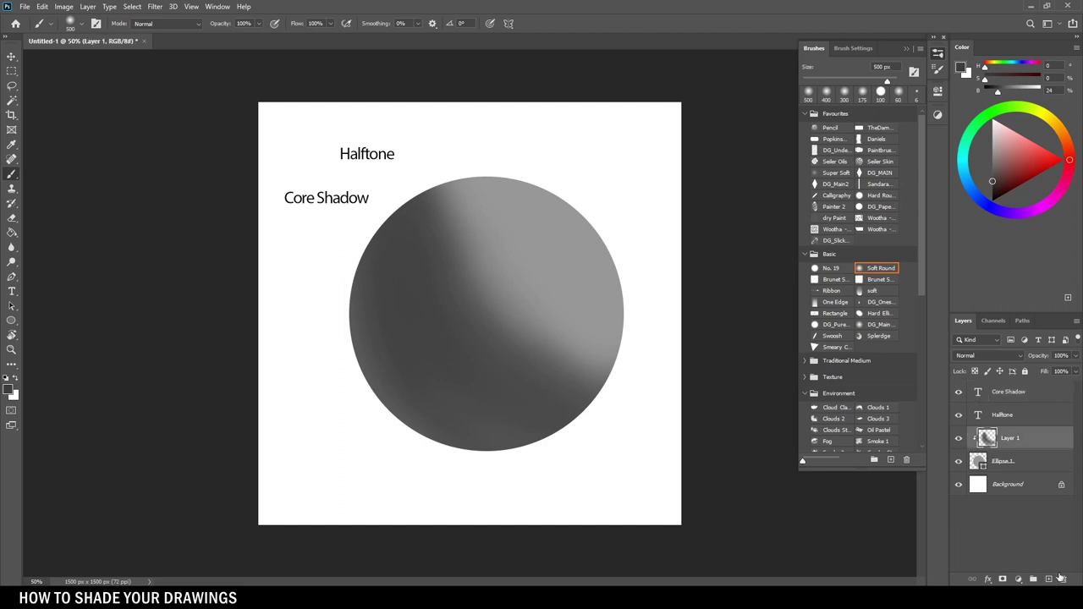
left_click(1049, 579)
left_click(1037, 446, "alt")
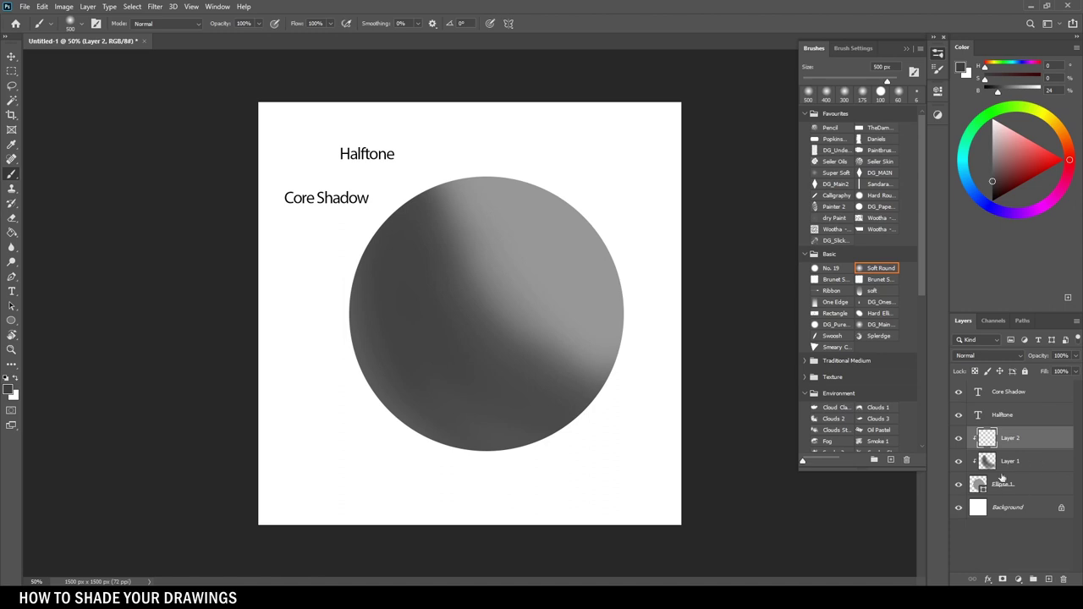
left_click(1011, 486)
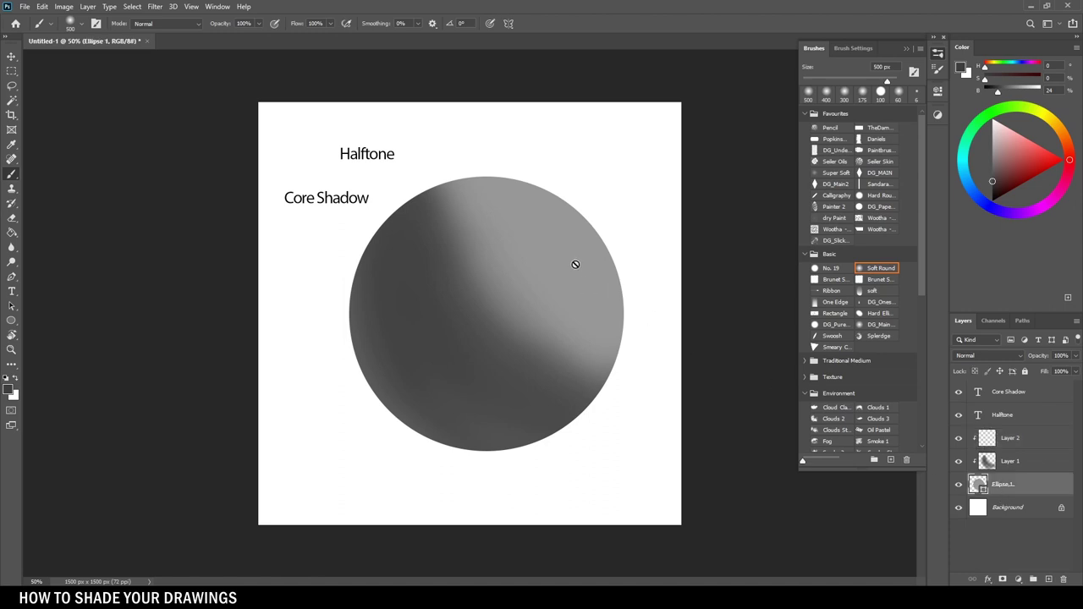
left_click(1009, 440)
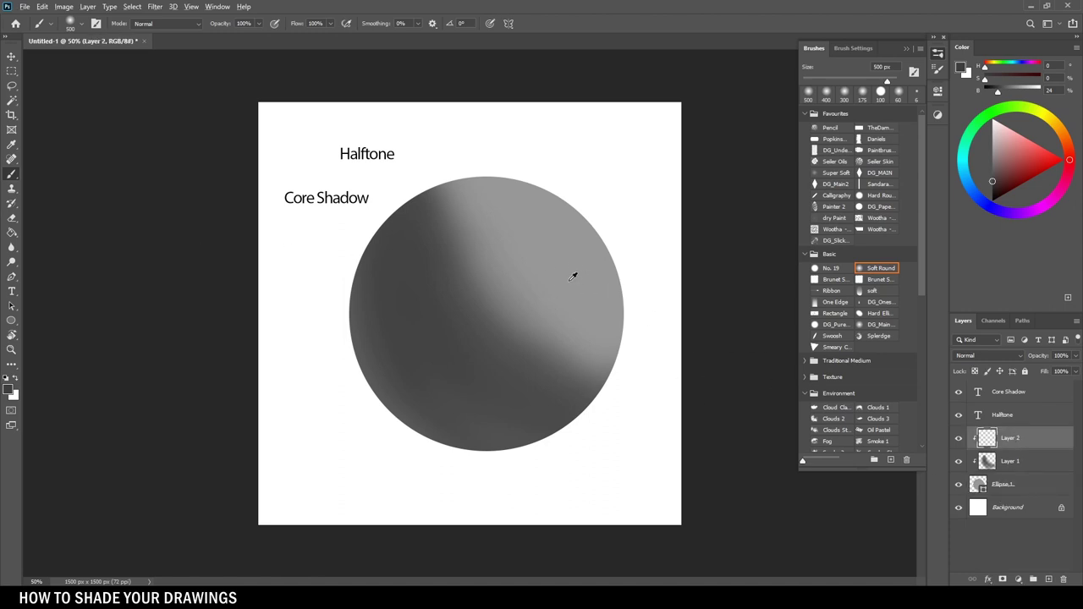
Paint soft light over the circle's upper-right side in a lighter grey with 79% brightness, using the 500 px Soft Round brush
left_click(615, 246, "alt")
left_click_drag(999, 142, 993, 136)
mouse_move(555, 203)
left_mouse_down()
mouse_move(637, 284)
mouse_move(542, 182)
mouse_move(644, 314)
mouse_move(524, 167)
mouse_move(608, 283)
mouse_move(523, 193)
mouse_move(591, 236)
mouse_move(604, 288)
mouse_move(554, 206)
mouse_move(651, 302)
mouse_move(527, 175)
mouse_move(604, 235)
left_mouse_up()
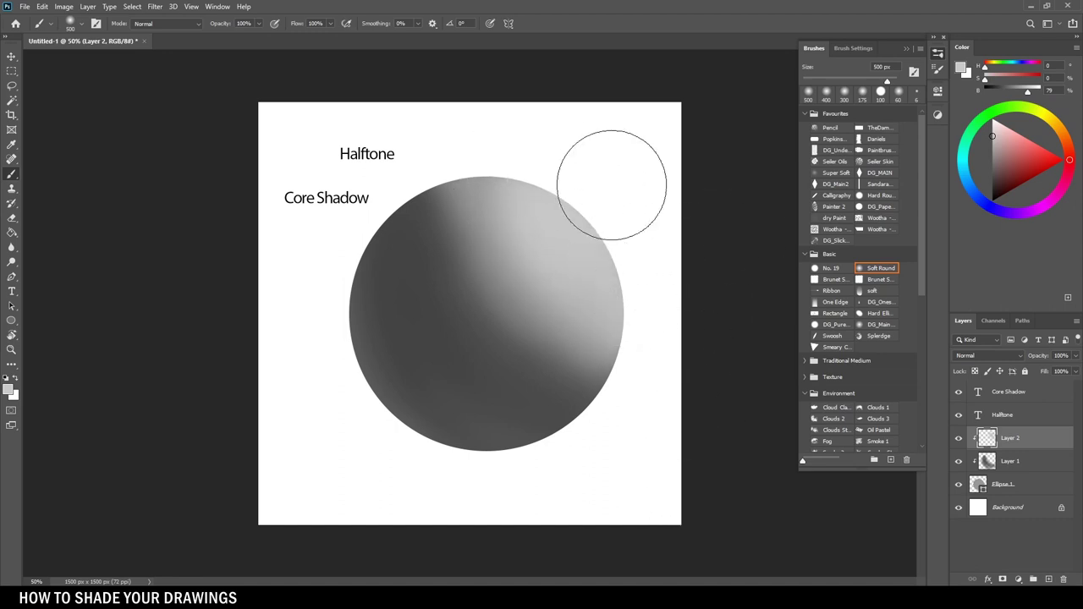
On a new layer, sketch a small black lamp beyond the sphere's upper right with an arrow aimed at it, using a 15 px hard round brush
left_click(1049, 579)
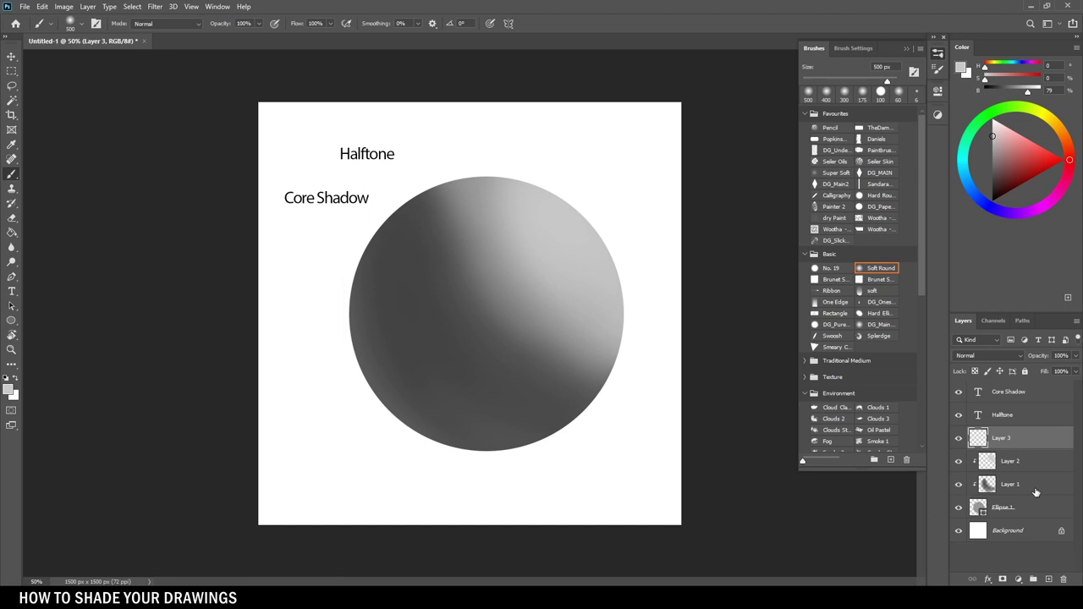
left_click(882, 195)
key("d")
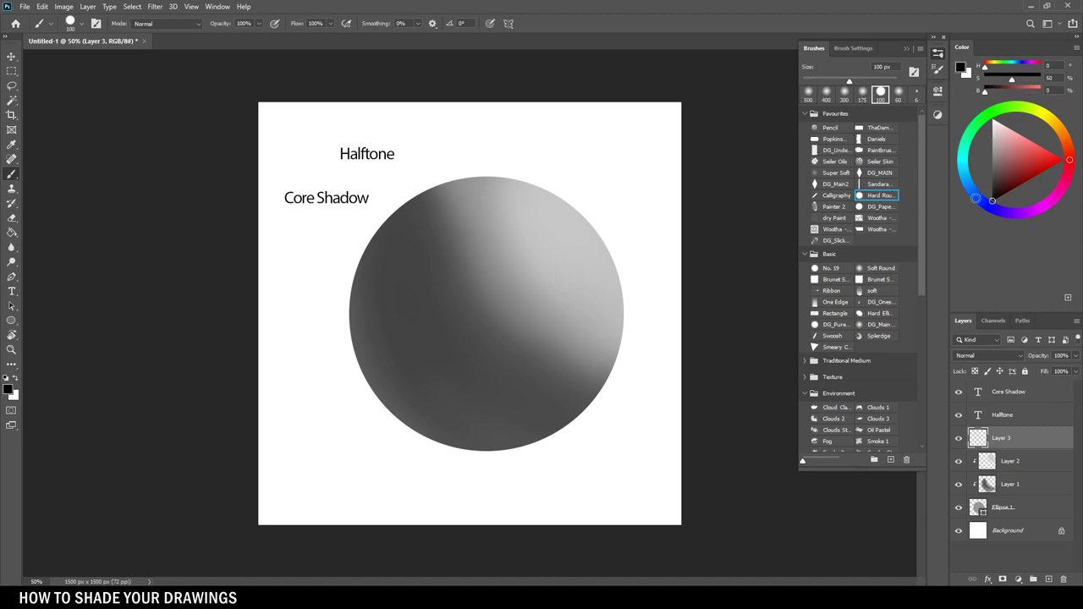
key("bracketleft")
key("bracketleft")
key("bracketleft")
key("bracketleft")
key("bracketleft")
key("bracketleft")
key("bracketleft")
key("bracketleft")
key("bracketleft")
key("bracketleft")
key("e")
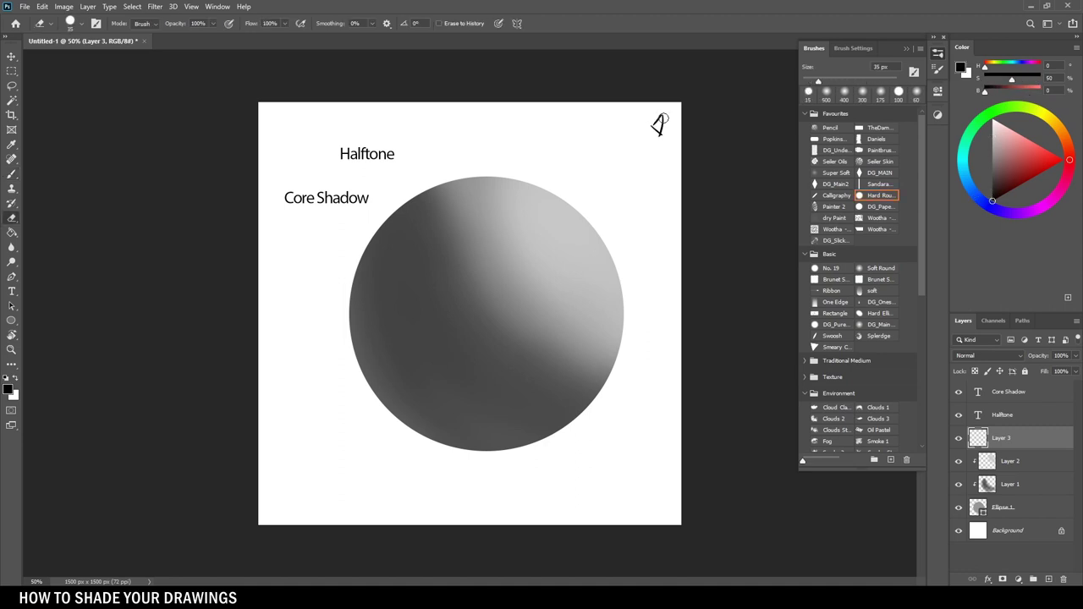
key("b")
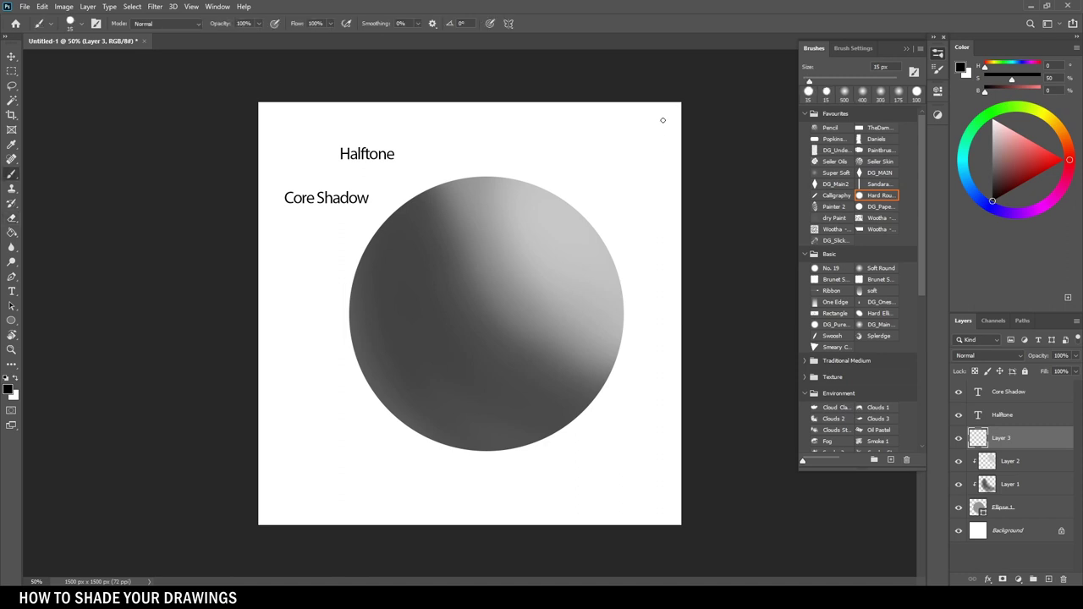
left_click_drag(665, 119, 656, 130)
left_click_drag(640, 151, 619, 181)
Duplicate the Halftone label, change the copy's text to "Centre Light" and place it above the original
left_click_drag(1039, 414, 1049, 580)
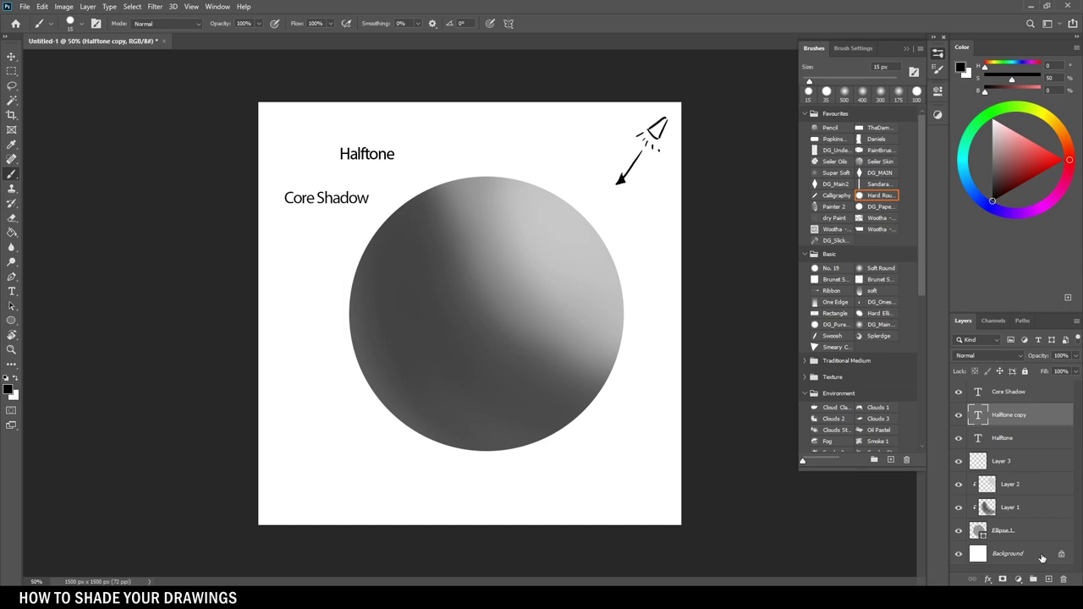
left_click(11, 56)
left_click_drag(440, 152, 507, 131)
key("t")
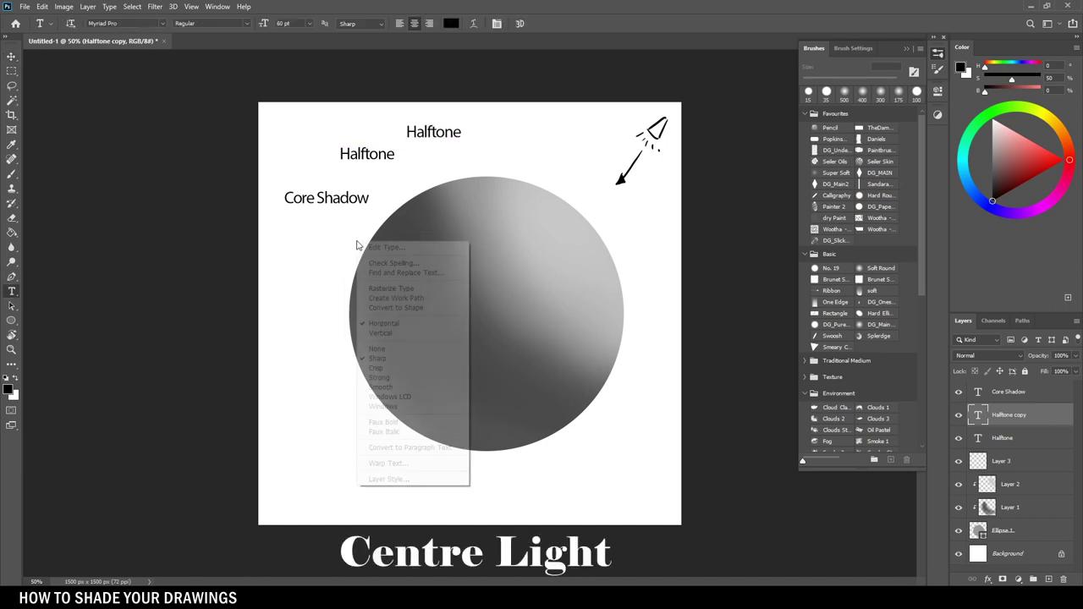
key("Return")
type("Centre")
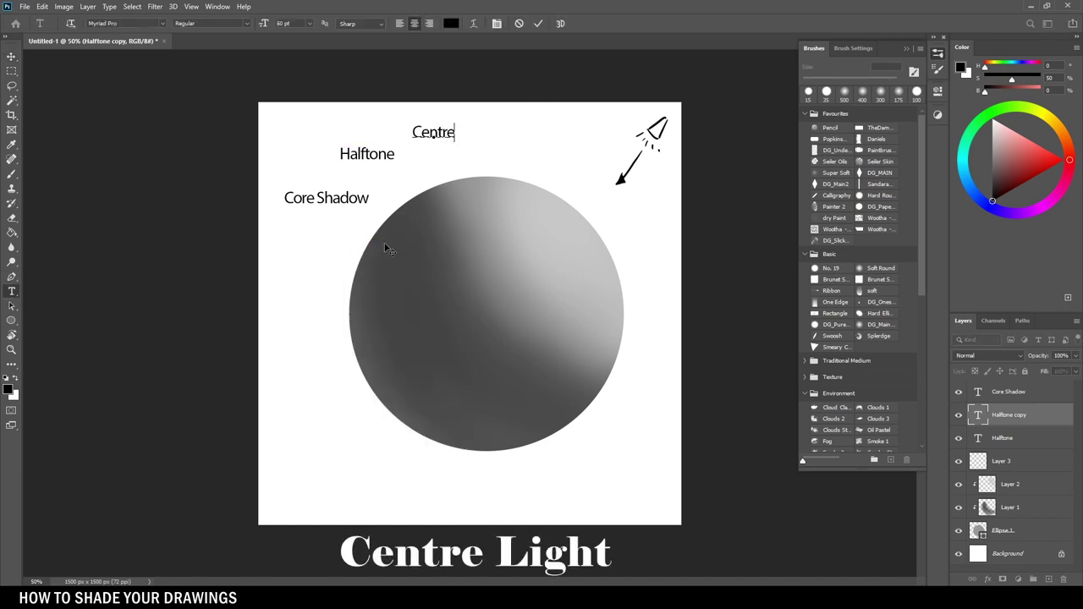
type(" Light")
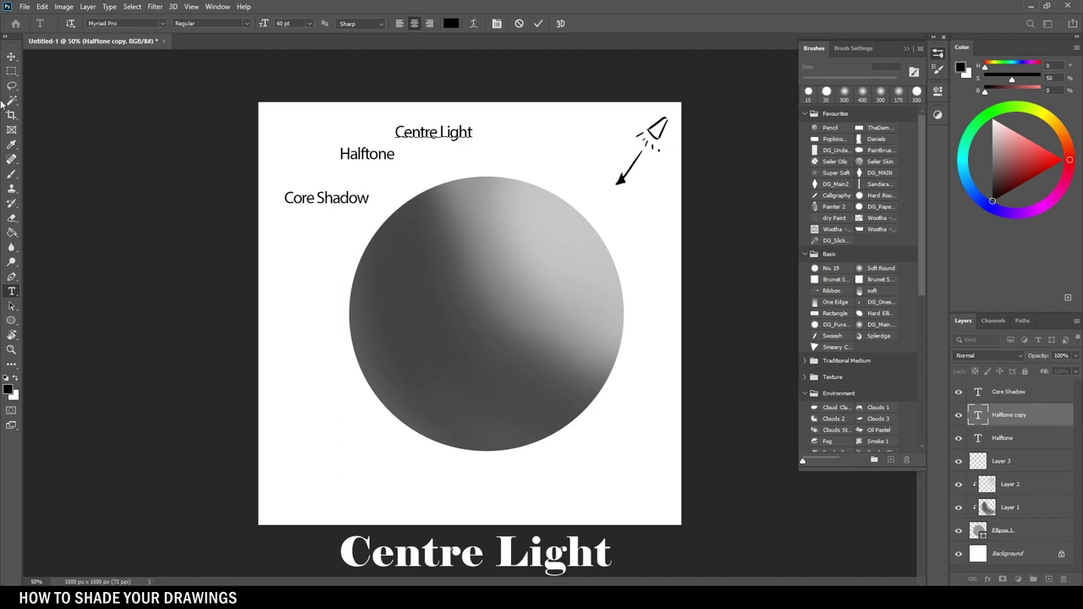
key("ctrl+Return")
key("v")
left_click_drag(500, 166, 483, 163)
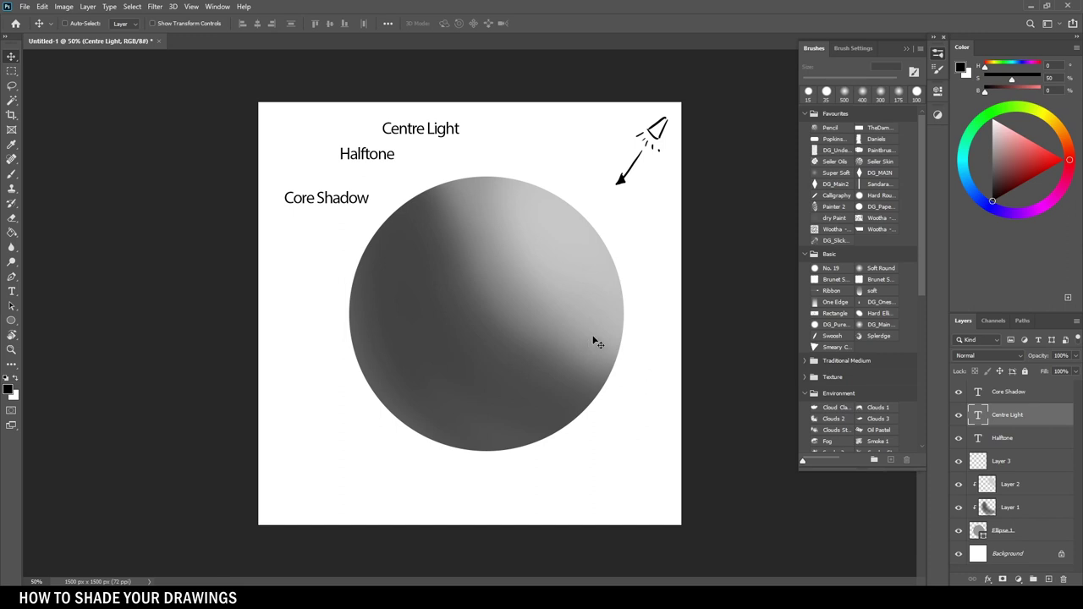
Add a new layer above the Centre Light label and set the brush colour to red with 100% saturation and brightness
key("b")
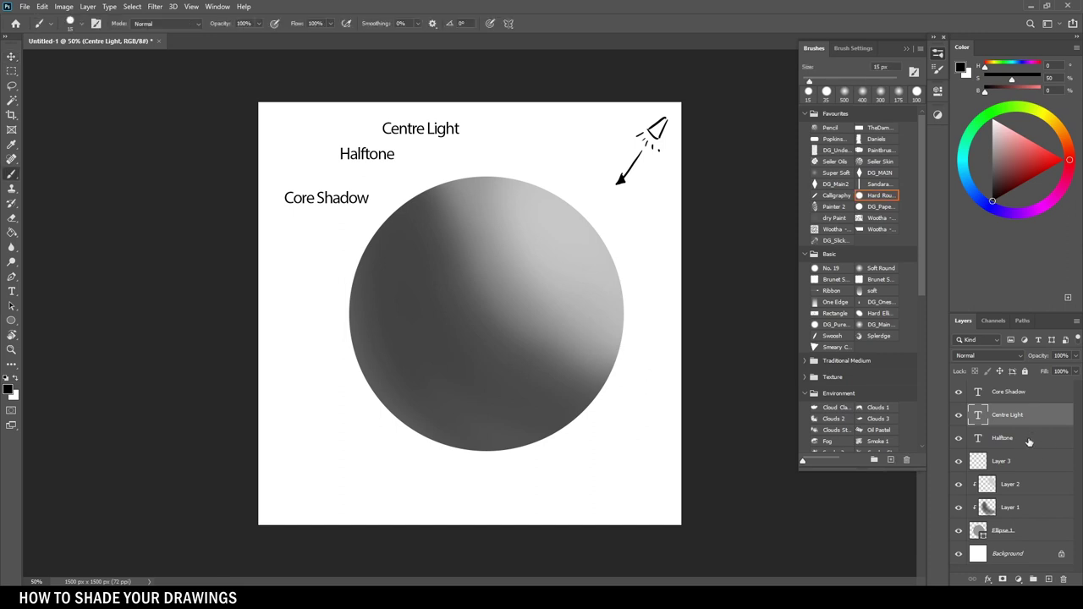
left_click(1049, 579)
left_click_drag(1045, 154, 1068, 160)
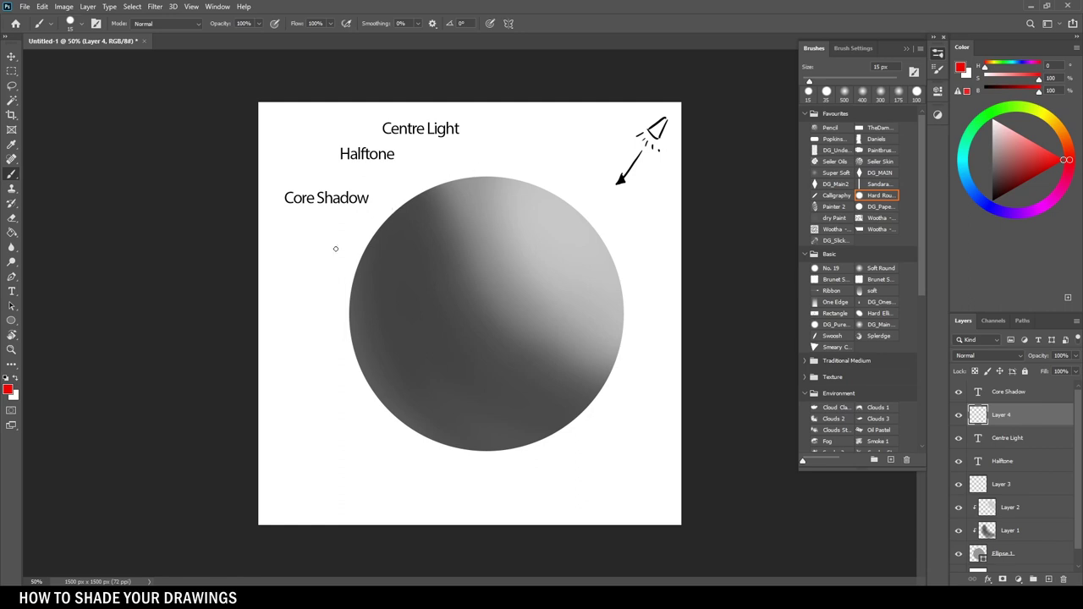
left_click(605, 108, "shift")
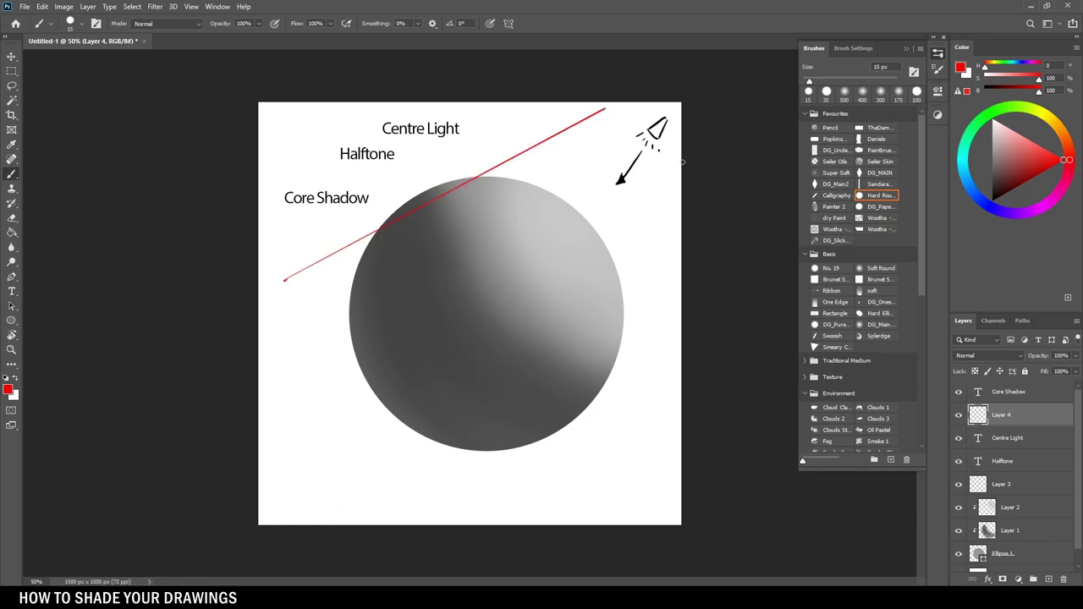
key("ctrl+z")
key("ctrl+z")
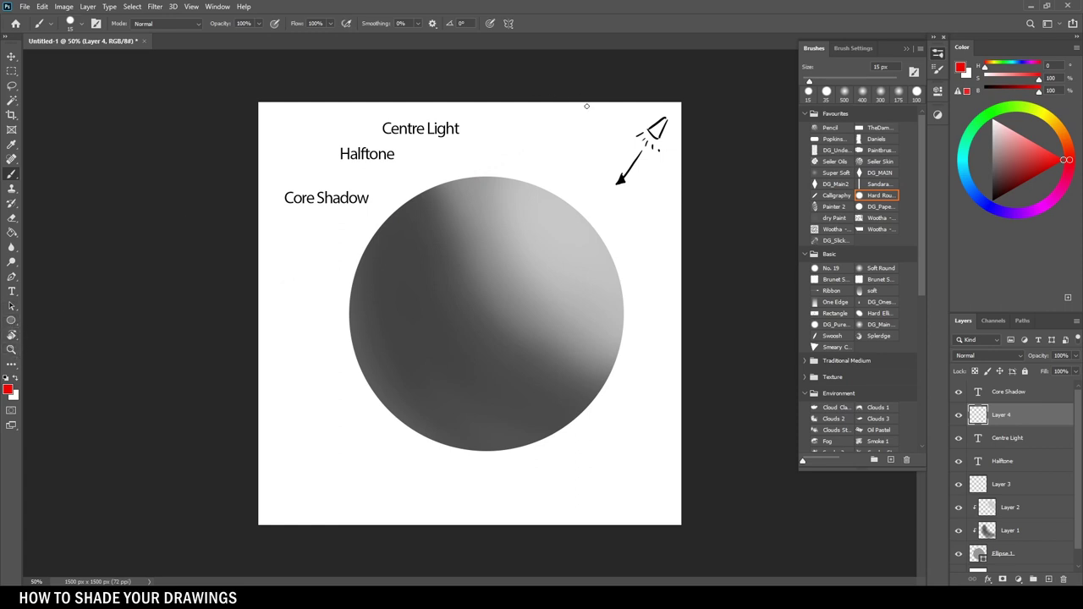
Draw a straight red line across the canvas that just touches the sphere's upper-left edge
left_click(263, 270, "shift")
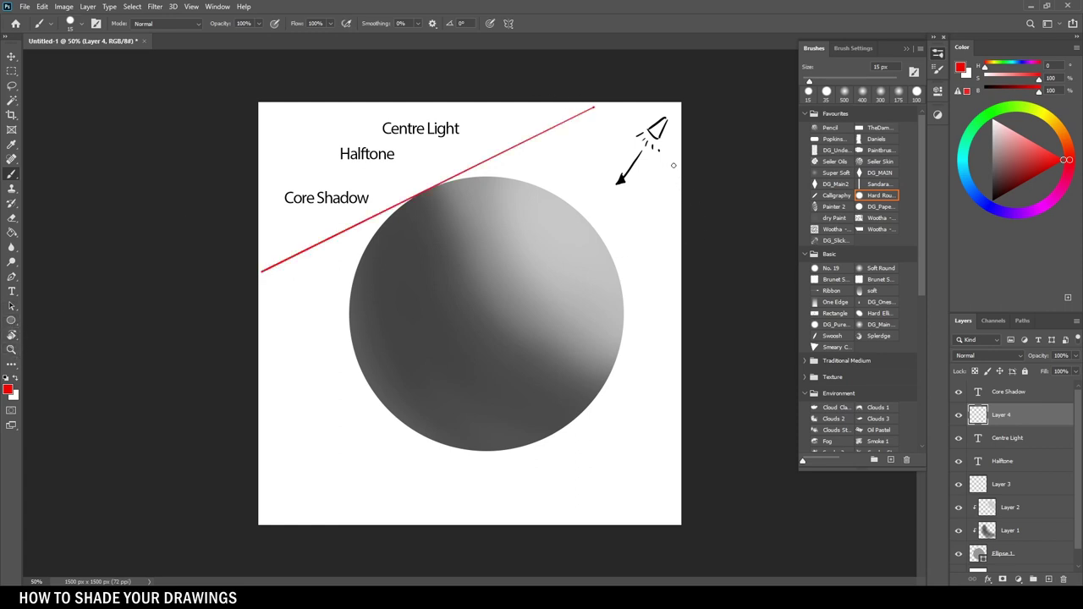
left_click(555, 499, "shift")
key("ctrl+z")
key("ctrl+z")
Draw a second straight red line on the sphere's lower-right side, move it to touch the sphere's edge and deselect it
left_click(534, 515)
left_click(675, 208, "shift")
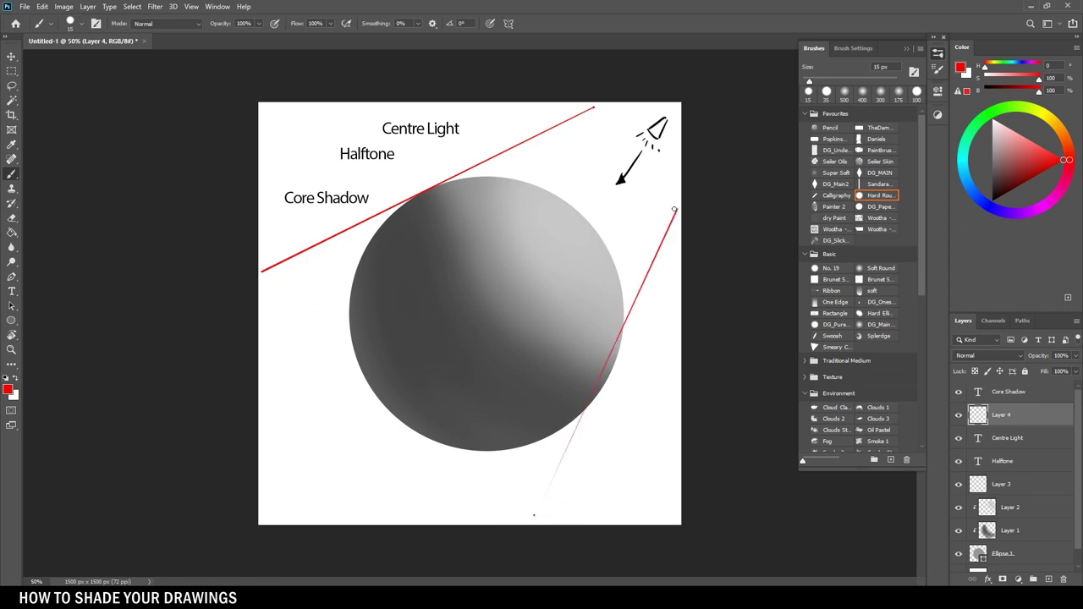
key("l")
mouse_move(681, 188)
left_mouse_down()
mouse_move(484, 556)
mouse_move(582, 213)
mouse_move(623, 182)
left_mouse_up()
key("v")
left_click_drag(647, 345, 650, 360)
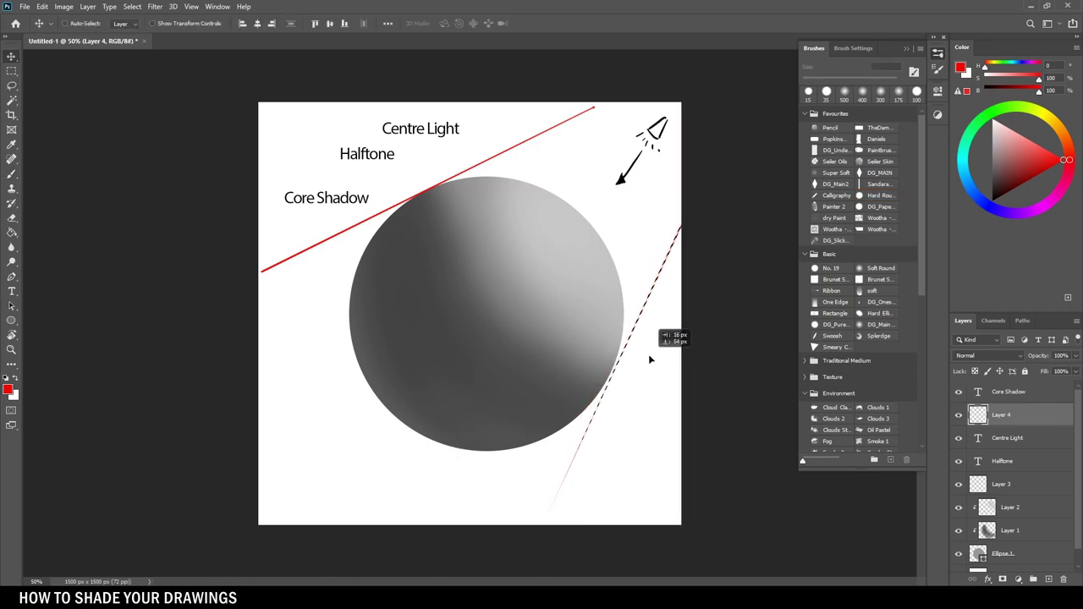
key("l")
right_click(628, 267)
left_click(647, 271)
Draw a red curve across the sphere between the two tangent lines, plus red arrows for light arriving and bouncing off
key("b")
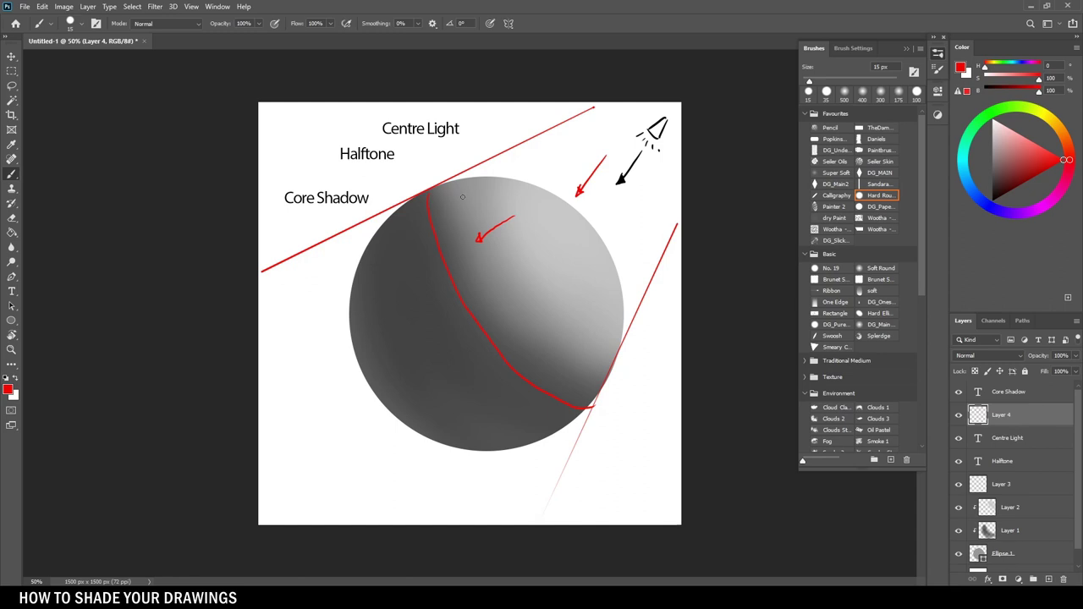
left_click_drag(598, 256, 624, 230)
mouse_move(615, 232)
left_mouse_down()
mouse_move(624, 230)
mouse_move(621, 245)
left_mouse_up()
mouse_move(336, 286)
left_mouse_down()
mouse_move(354, 280)
mouse_move(343, 293)
left_mouse_up()
key("e")
key("bracketright")
key("bracketright")
key("bracketright")
key("bracketright")
mouse_move(331, 295)
left_mouse_down()
mouse_move(346, 271)
mouse_move(339, 300)
left_mouse_up()
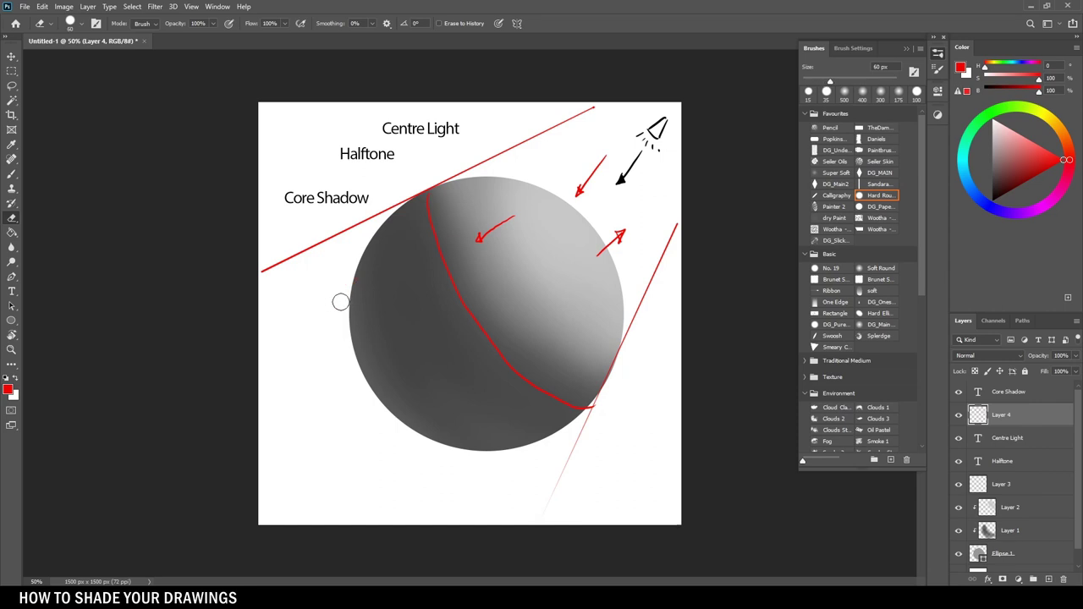
Draw horizontal red ground lines from both sides of the sphere out to the canvas edges
key("b")
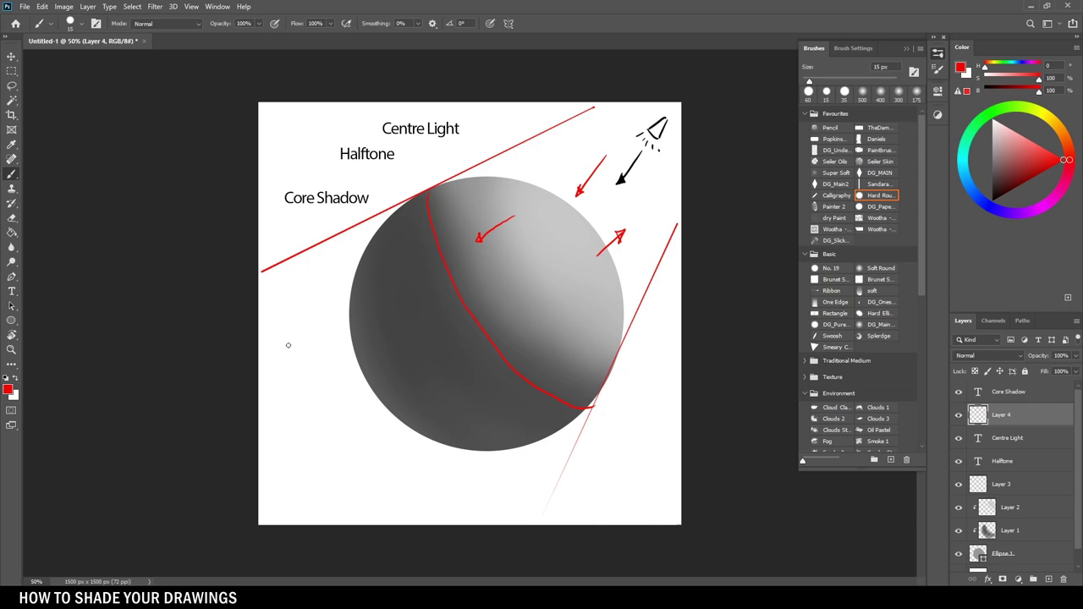
left_click_drag(268, 346, 329, 346)
key("ctrl+z")
left_click_drag(262, 346, 349, 346)
left_click_drag(620, 355, 681, 354)
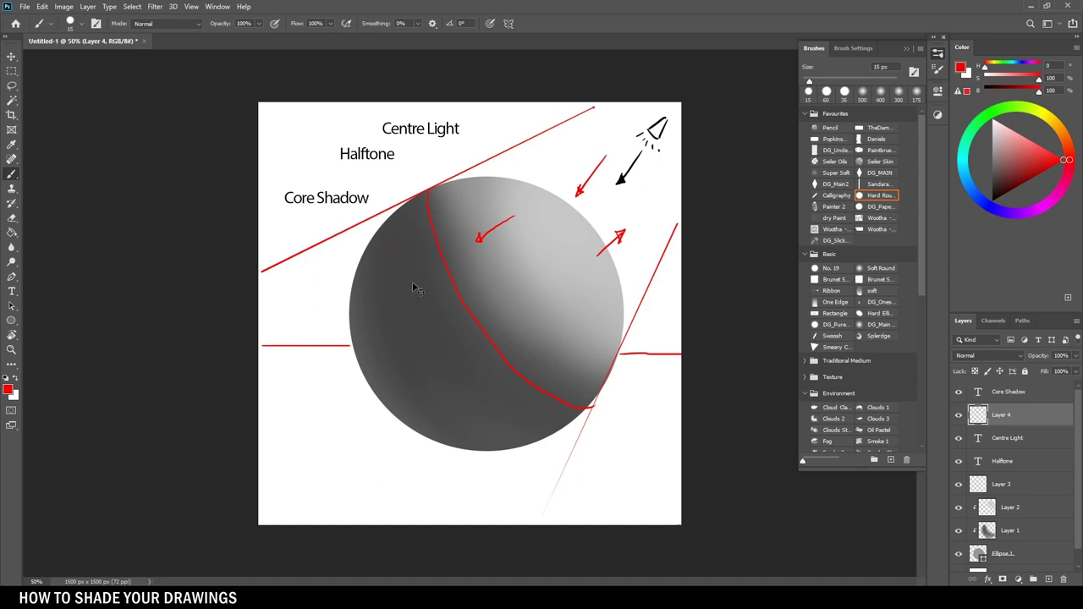
Sketch red arrows bouncing light from the ground onto the sphere's lower-left side, and erase them
mouse_move(297, 298)
left_mouse_down()
mouse_move(303, 378)
mouse_move(343, 436)
mouse_move(397, 387)
left_mouse_up()
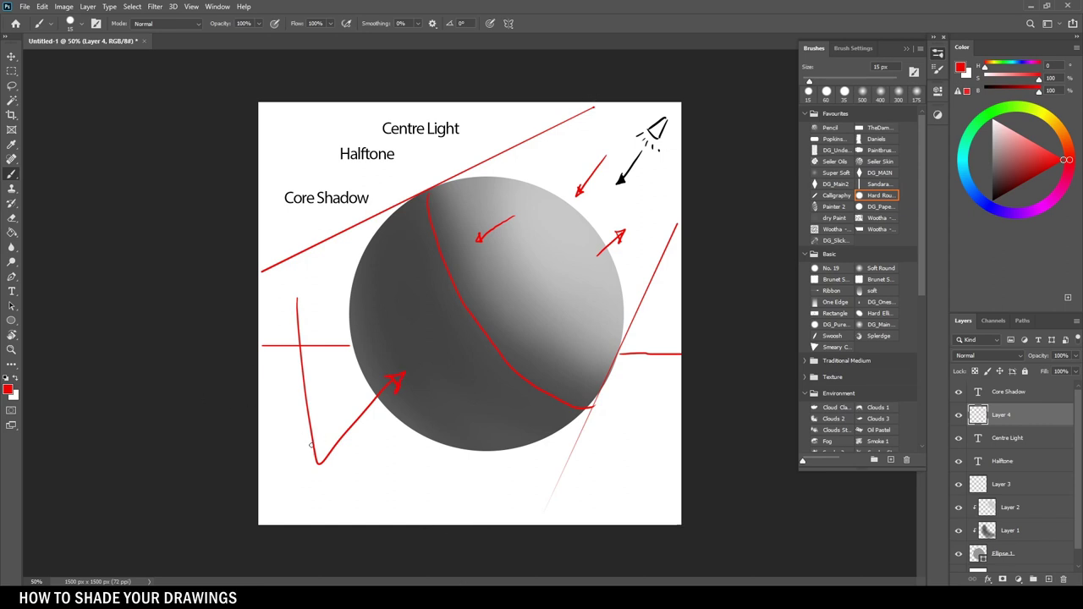
mouse_move(324, 458)
left_mouse_down()
mouse_move(405, 375)
mouse_move(435, 406)
left_mouse_up()
left_click_drag(374, 474, 461, 427)
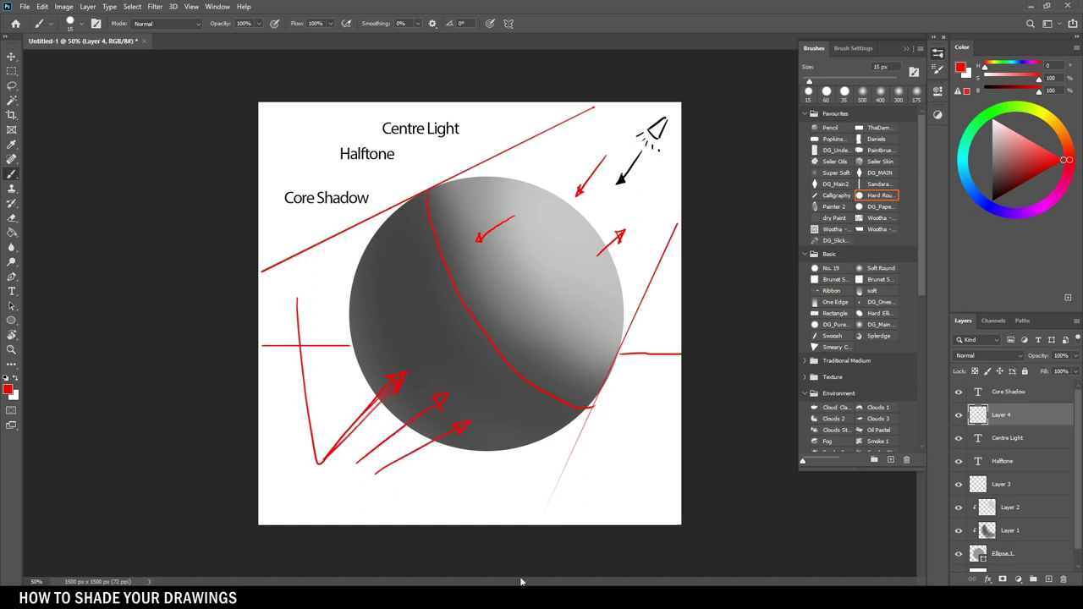
key("e")
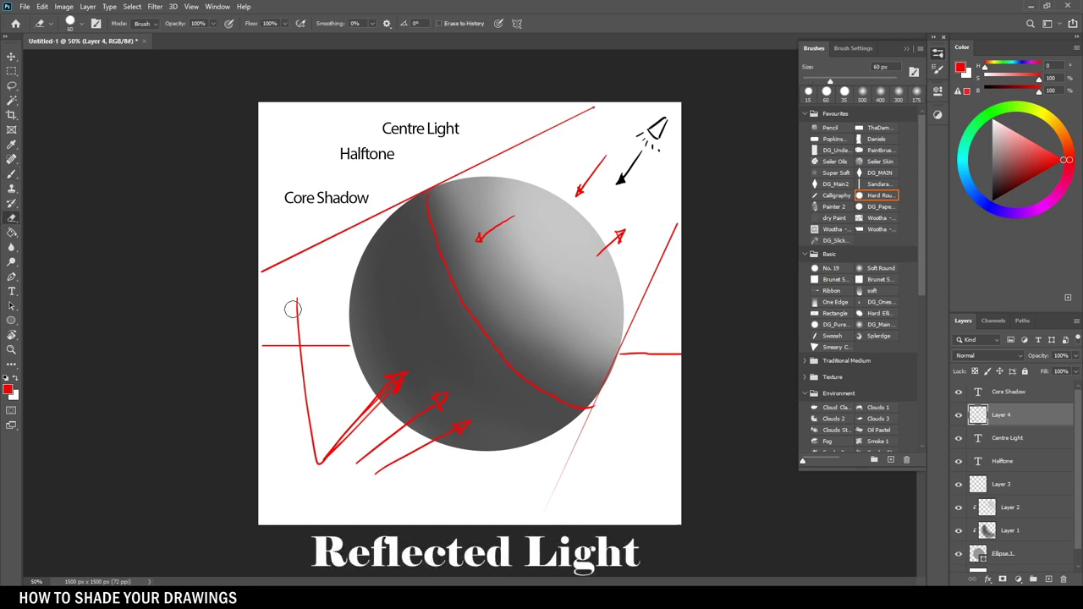
mouse_move(295, 293)
left_mouse_down()
mouse_move(308, 452)
mouse_move(415, 433)
mouse_move(372, 448)
left_mouse_up()
Add a new layer clipped to the circle directly above Layer 2
key("b")
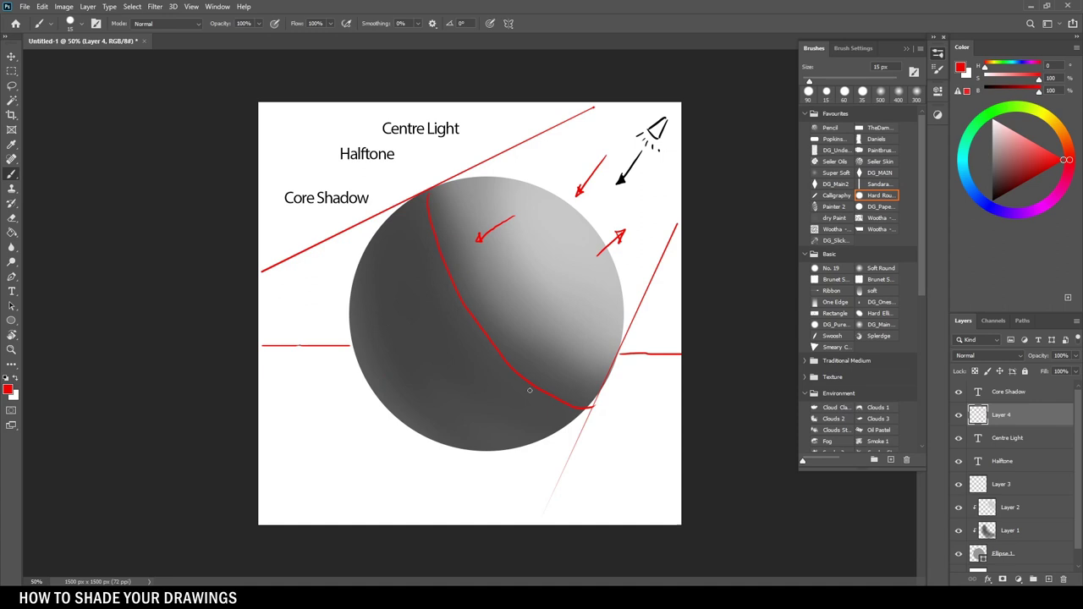
left_click(1012, 489)
left_click(1016, 510)
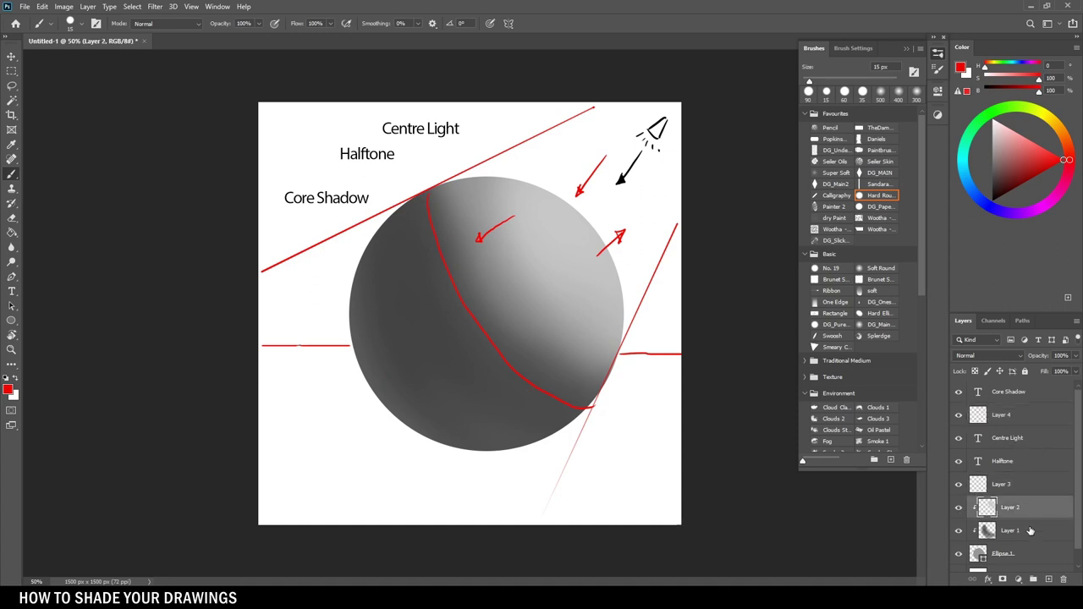
left_click(1049, 579)
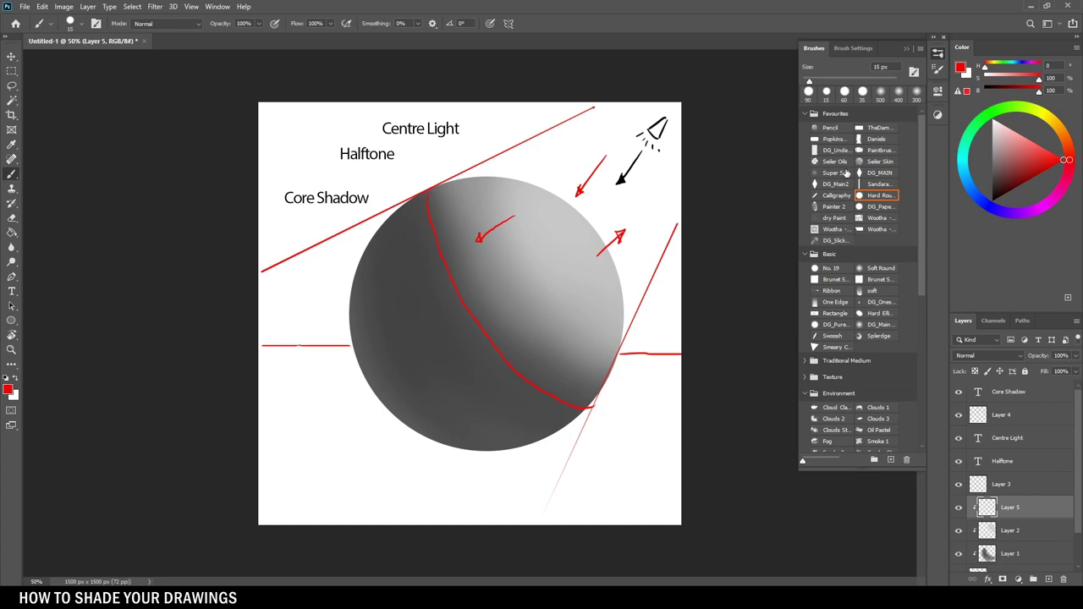
Paint soft reflected light on the sphere's lower-left edge in grey with 38% brightness, using the Soft Round brush at 400 px
left_click(885, 270)
key("bracketright")
key("bracketright")
key("bracketright")
key("bracketleft")
left_click(528, 303, "alt")
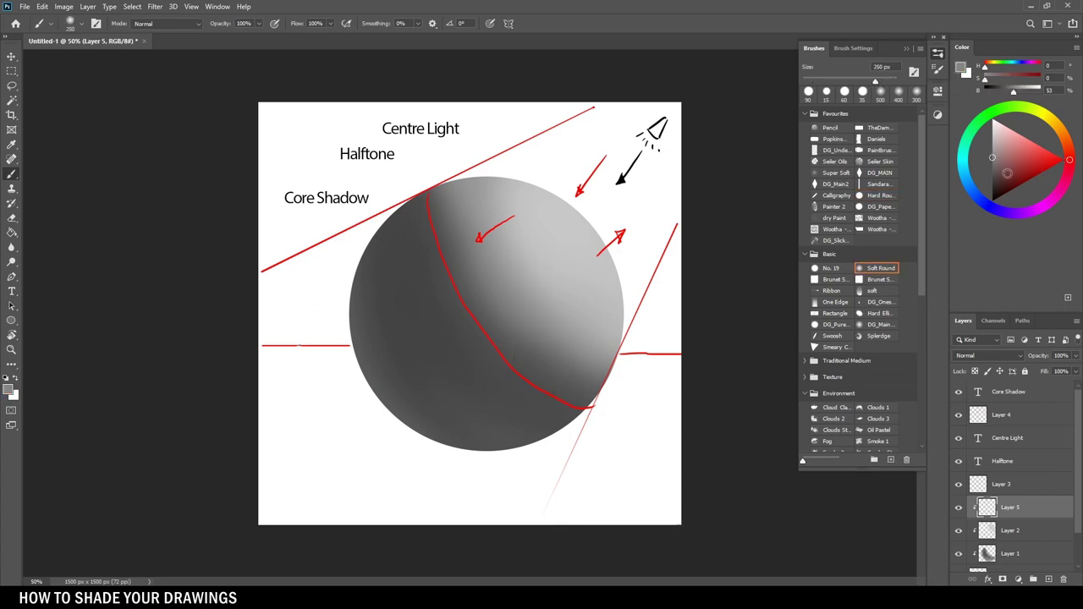
key("bracketleft")
left_click_drag(993, 157, 991, 170)
key("bracketright")
key("bracketright")
mouse_move(407, 401)
left_mouse_down()
mouse_move(375, 399)
mouse_move(372, 381)
left_mouse_up()
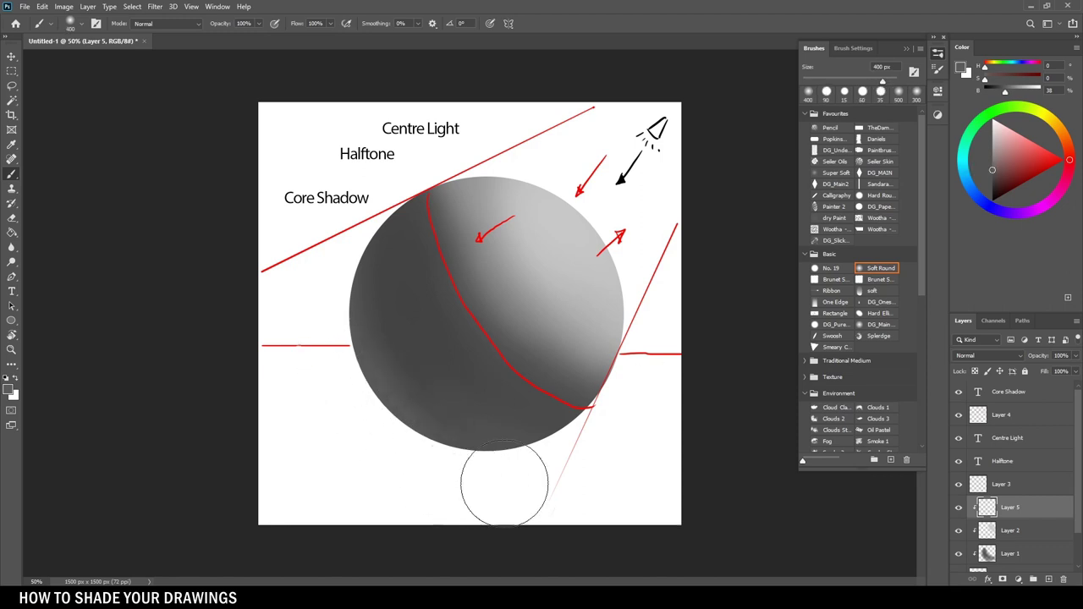
Strengthen the reflected light along the sphere's lower-left and bottom edge in a 45% brightness grey, using 300 to 500 px brush sizes
left_click(991, 172)
left_click_drag(991, 172, 992, 163)
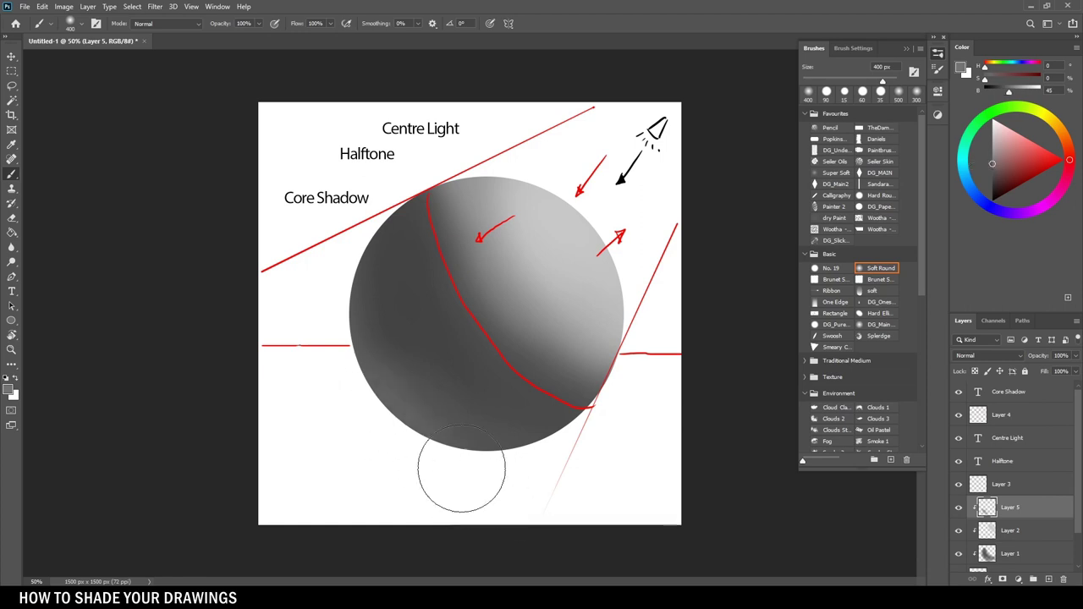
mouse_move(410, 432)
left_mouse_down()
mouse_move(387, 375)
mouse_move(416, 403)
mouse_move(426, 460)
left_mouse_up()
key("bracketright")
key("bracketright")
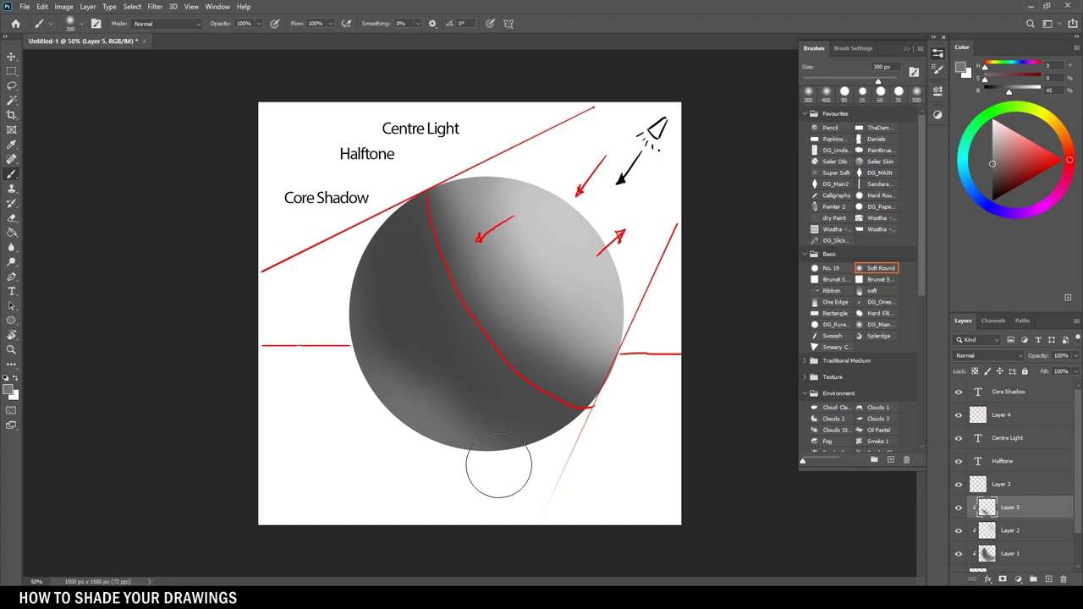
left_click_drag(478, 467, 561, 474)
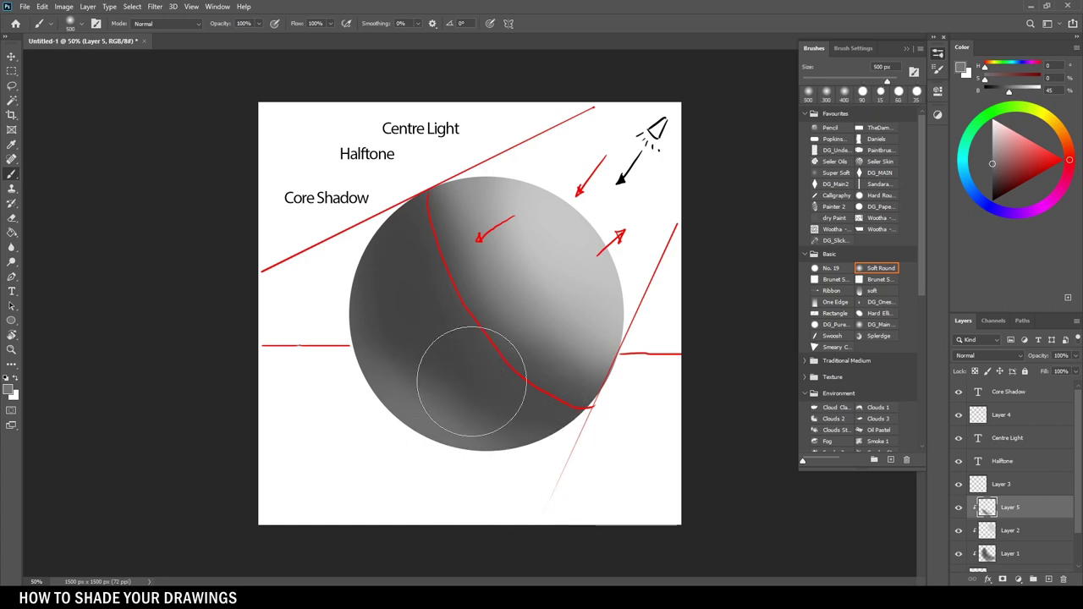
key("bracketleft")
key("bracketleft")
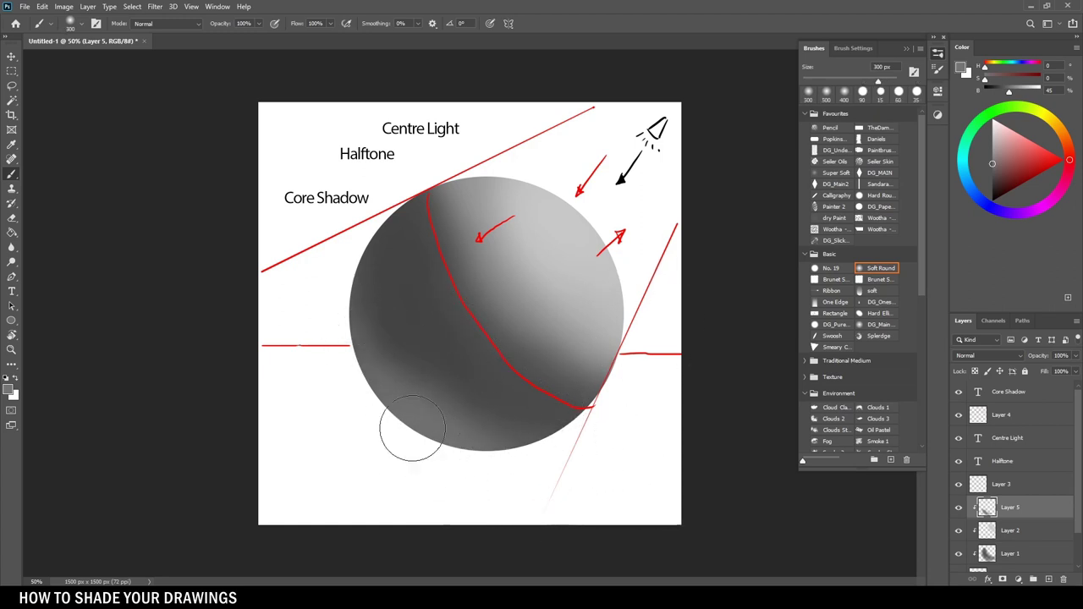
mouse_move(459, 471)
left_mouse_down()
mouse_move(552, 477)
mouse_move(648, 479)
left_mouse_up()
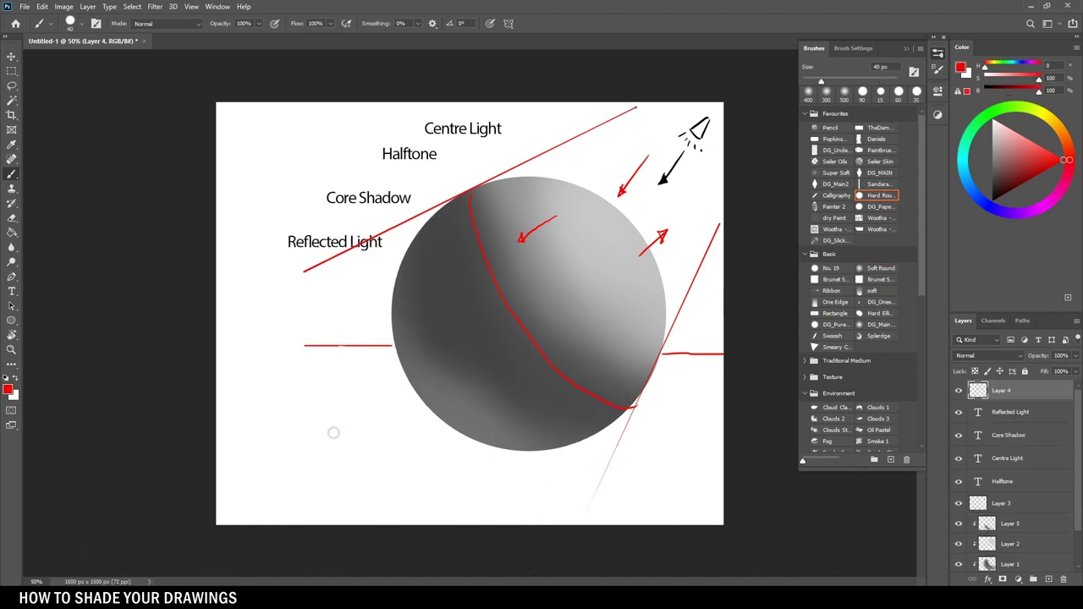
Outline a long flat elliptical cast shadow in red on the ground left of the sphere, using a 30 px hard round brush
key("bracketleft")
mouse_move(228, 424)
left_mouse_down()
mouse_move(412, 416)
mouse_move(227, 436)
mouse_move(541, 448)
left_mouse_up()
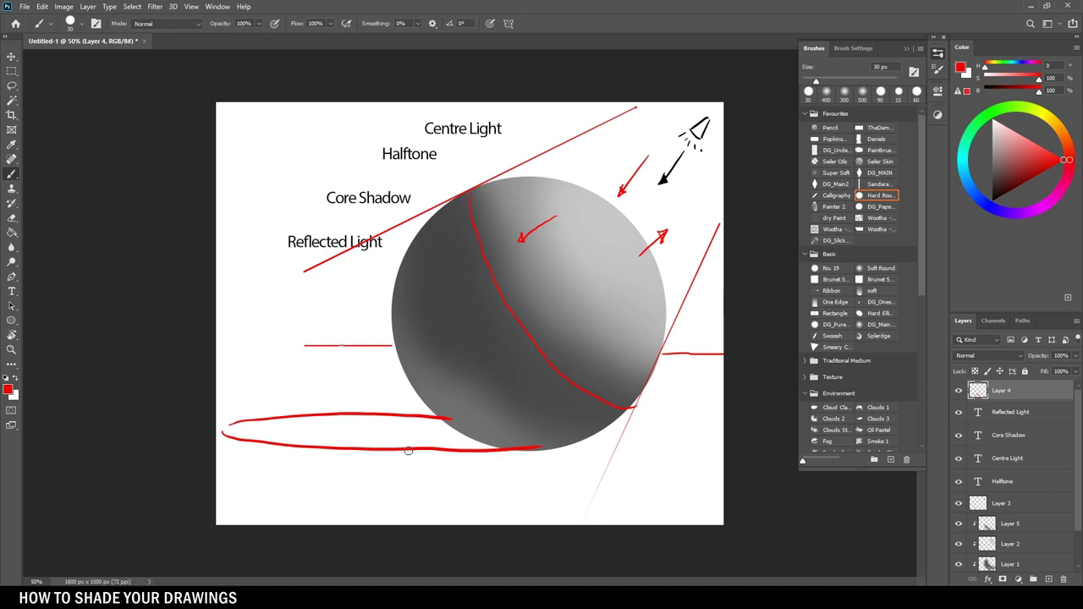
mouse_move(439, 466)
left_mouse_down()
mouse_move(457, 494)
mouse_move(440, 466)
left_mouse_up()
left_click_drag(450, 471, 439, 467)
key("e")
mouse_move(445, 470)
left_mouse_down()
mouse_move(459, 479)
mouse_move(451, 488)
left_mouse_up()
key("b")
Duplicate the Reflected Light text layer and position the copy below the original label
left_click_drag(1036, 414, 1050, 579)
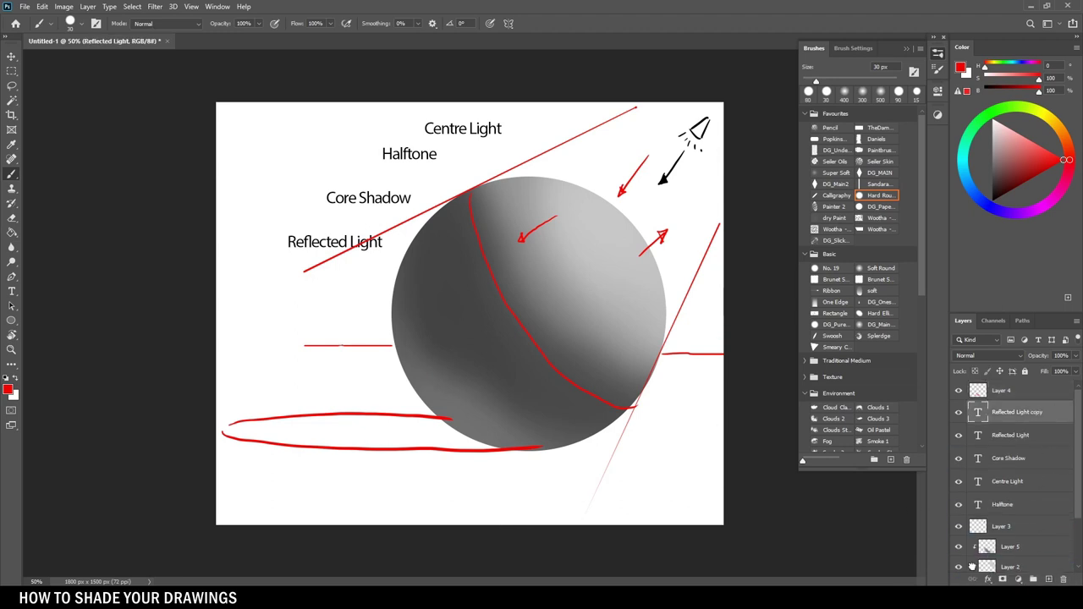
key("v")
left_click_drag(363, 212, 422, 247)
Change the duplicated label's text to "Cast Shadow" and move it slightly up and left under the Reflected Light label
key("t")
right_click(334, 255)
left_click(353, 263)
type("Cast")
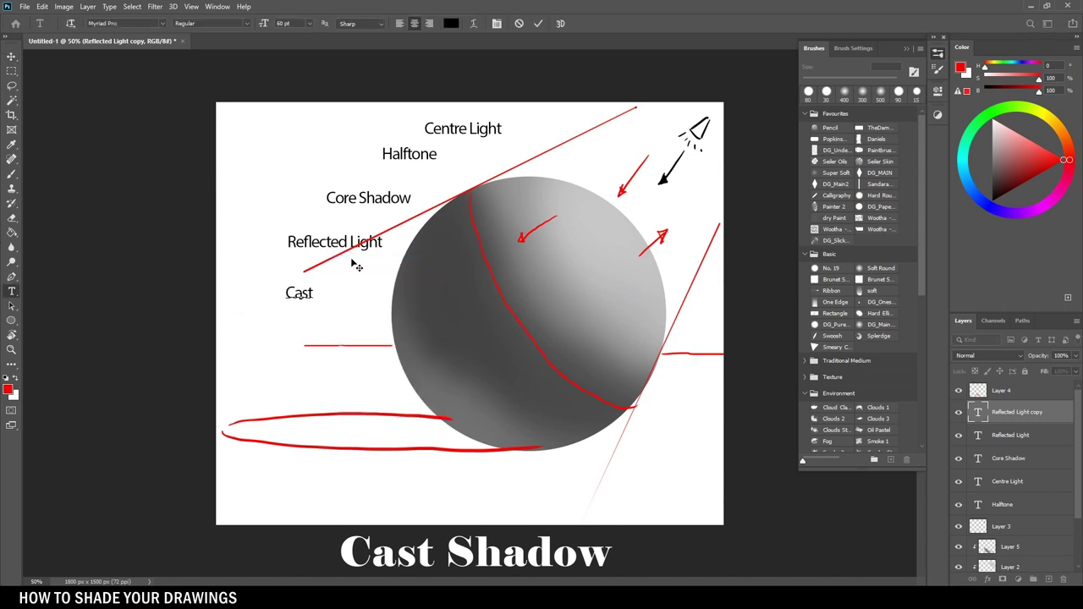
type(" Shadow")
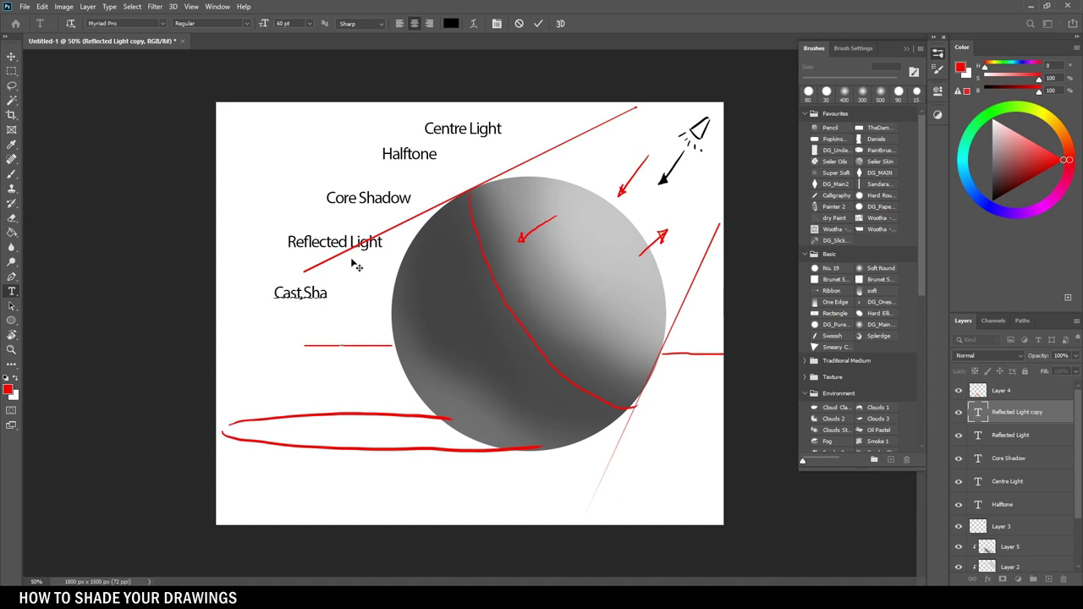
left_click(11, 56)
left_click_drag(416, 307, 407, 298)
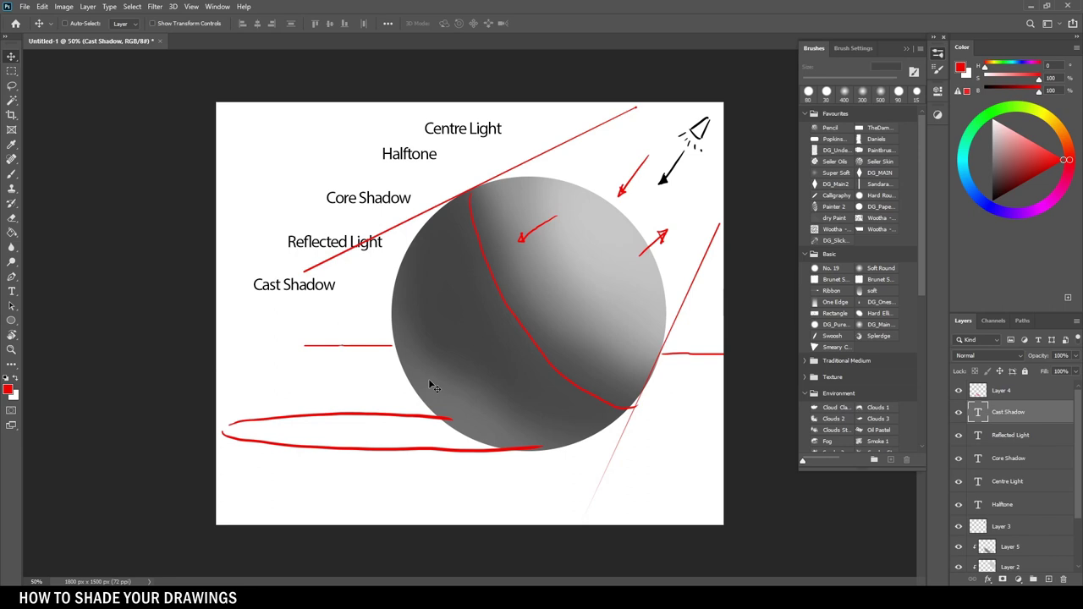
Erase the red elliptical cast shadow outline on Layer 4 with a 175 px eraser
key("e")
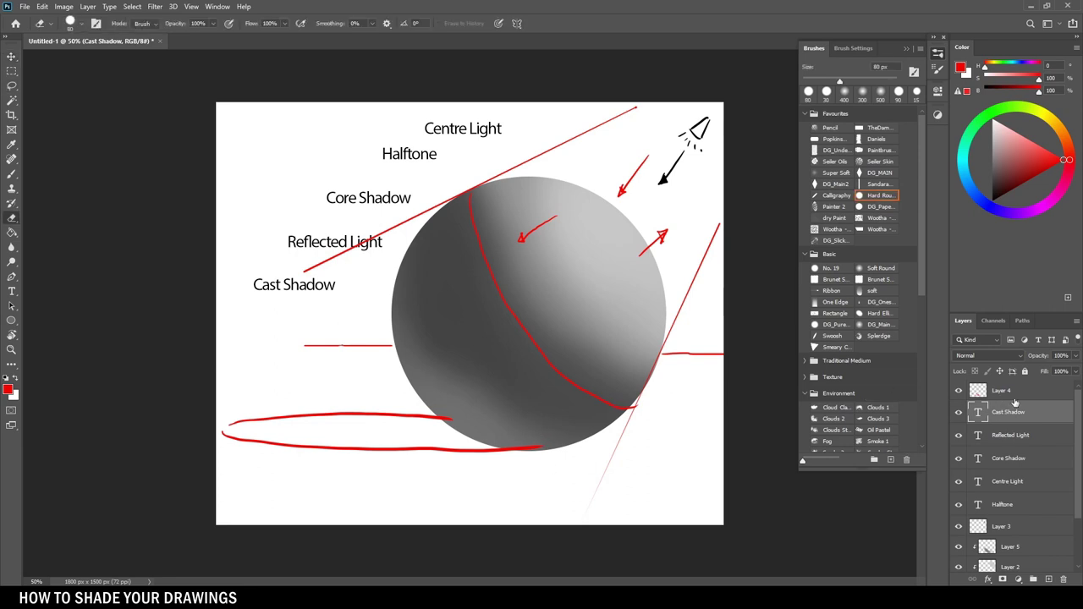
left_click(1014, 395)
key("bracketright")
key("bracketright")
key("bracketright")
key("bracketright")
key("bracketright")
mouse_move(531, 439)
left_mouse_down()
mouse_move(455, 411)
mouse_move(276, 414)
mouse_move(304, 437)
mouse_move(266, 448)
left_mouse_up()
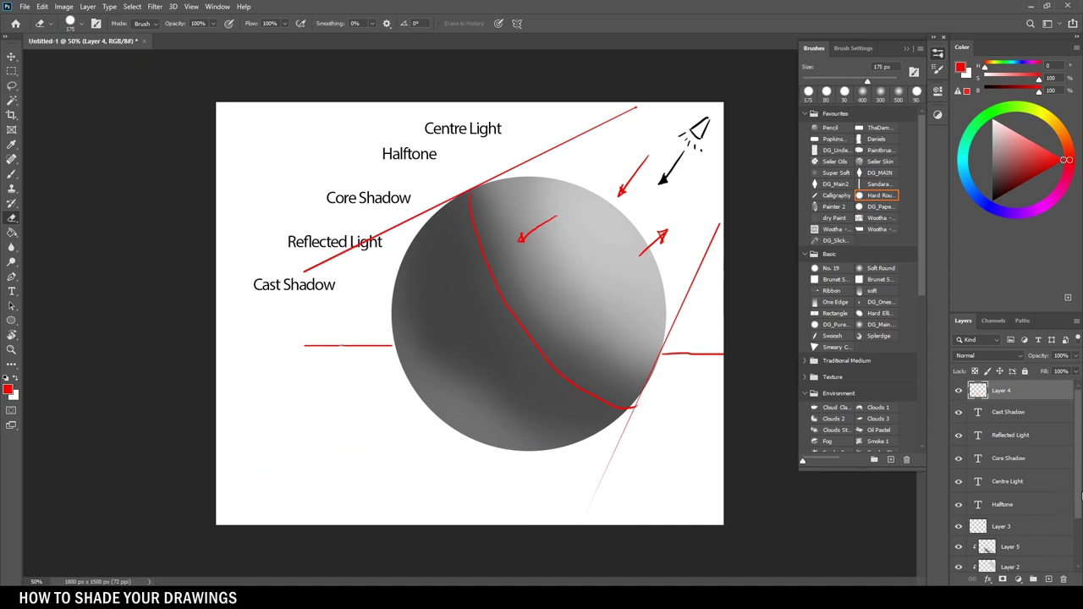
Draw a flat ellipse about 1210 × 102 px just above the Background layer as the cast shadow, filled with dark grey 2b2b2b
left_click_drag(1080, 495, 1080, 544)
left_click(1007, 562)
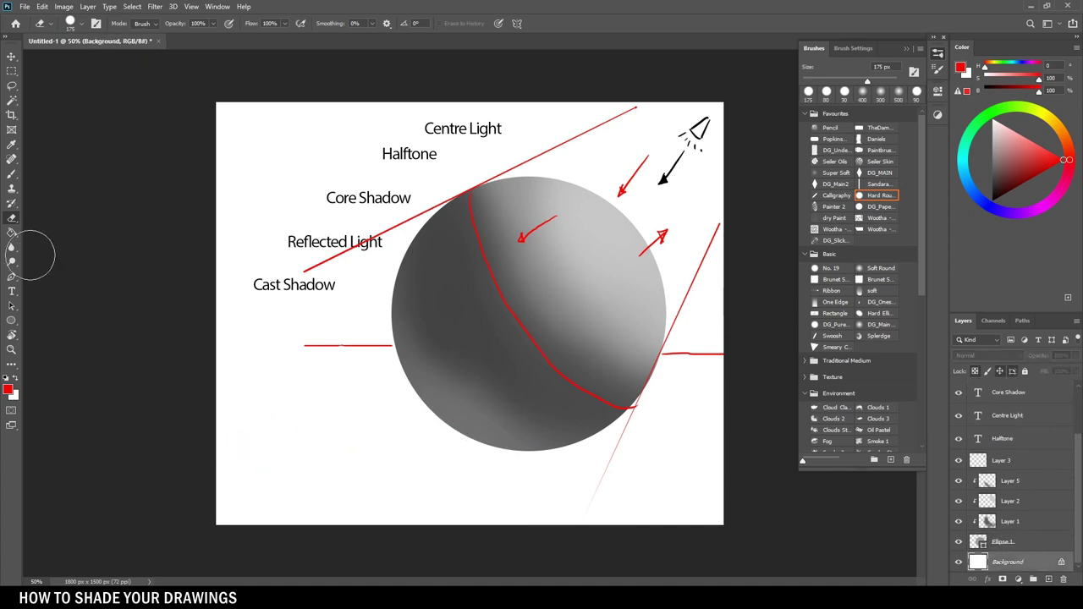
left_click(11, 320)
left_click_drag(228, 426, 563, 454)
left_click_drag(570, 453, 572, 455)
left_click(17, 60)
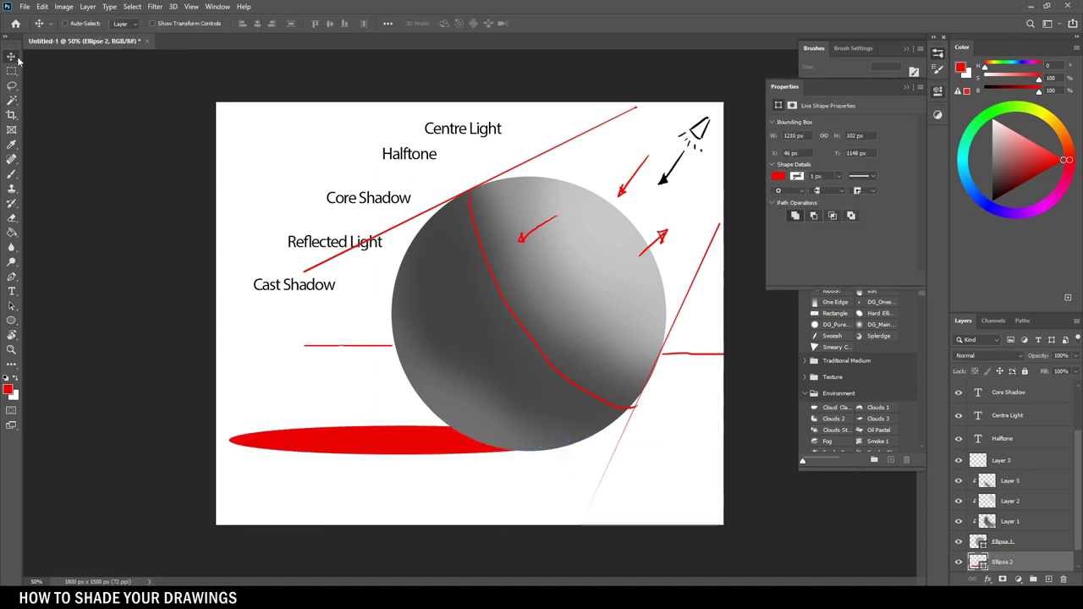
double_click(978, 562)
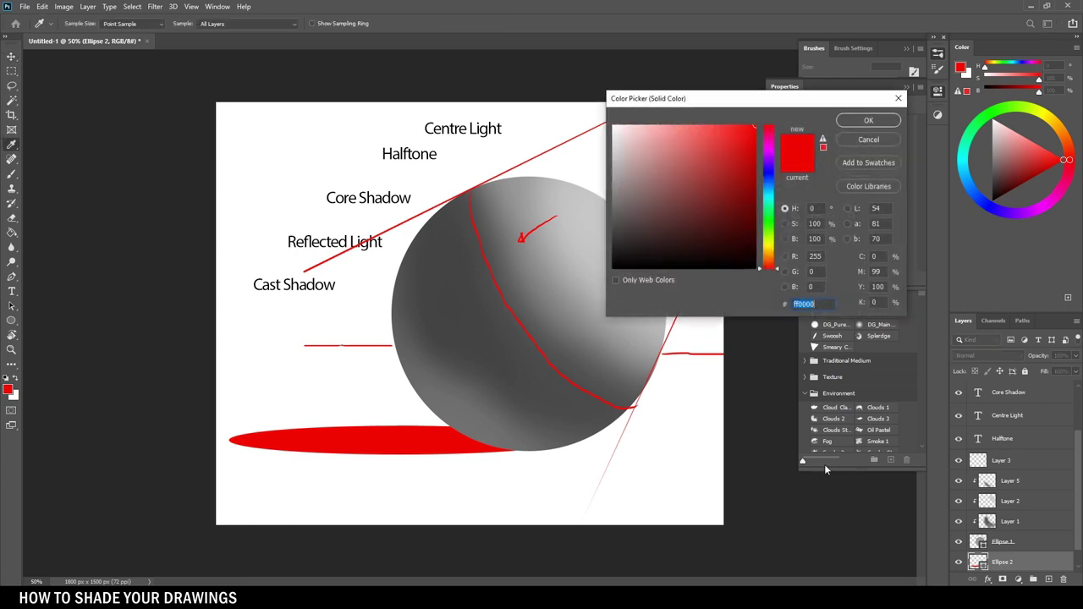
left_click(613, 243)
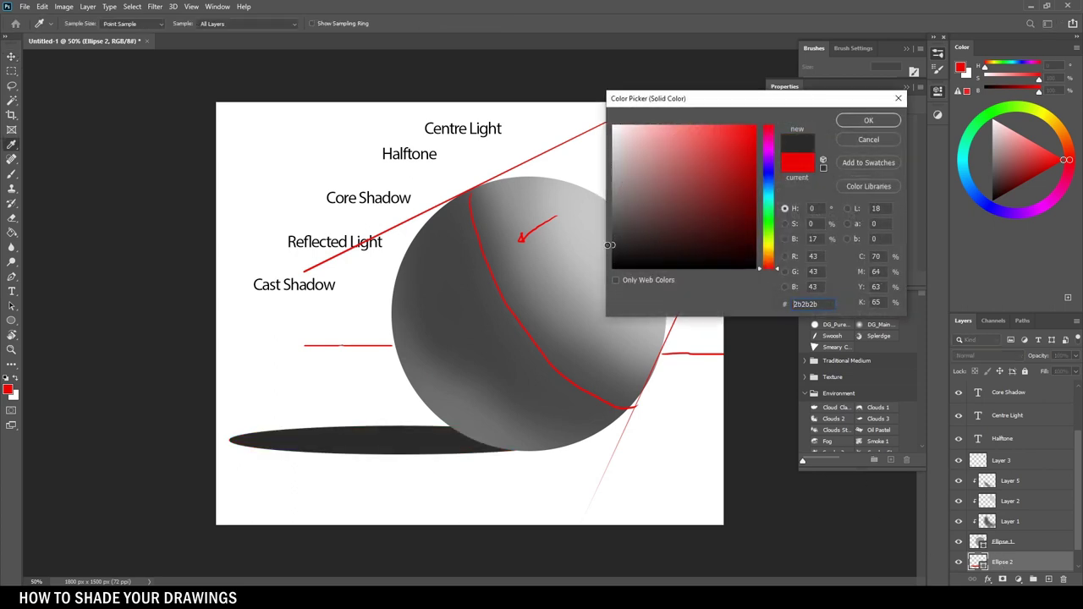
left_click(871, 120)
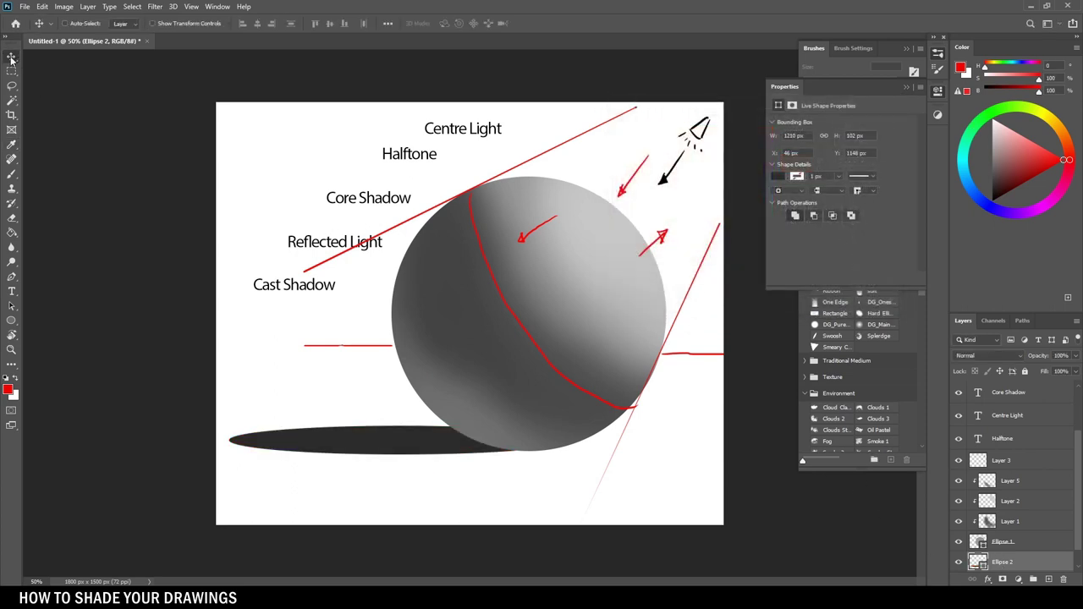
Nudge the cast shadow ellipse slightly down under the sphere and lighten its dark grey fill
key("Down")
key("Down")
key("Down")
key("Down")
key("Down")
key("Down")
key("Down")
key("Down")
key("Down")
key("Down")
key("Down")
key("Down")
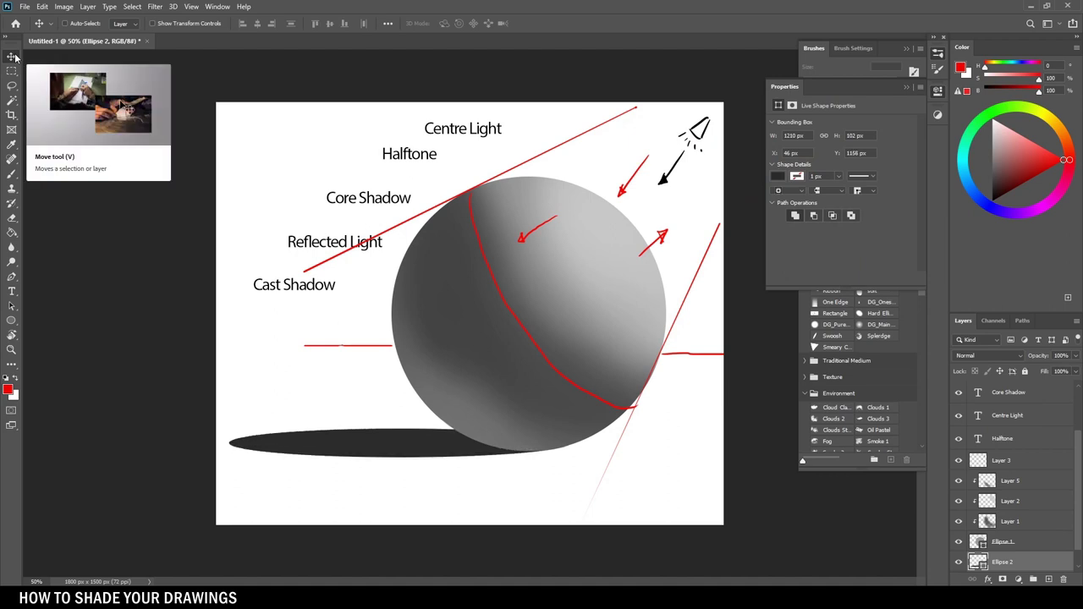
double_click(979, 563)
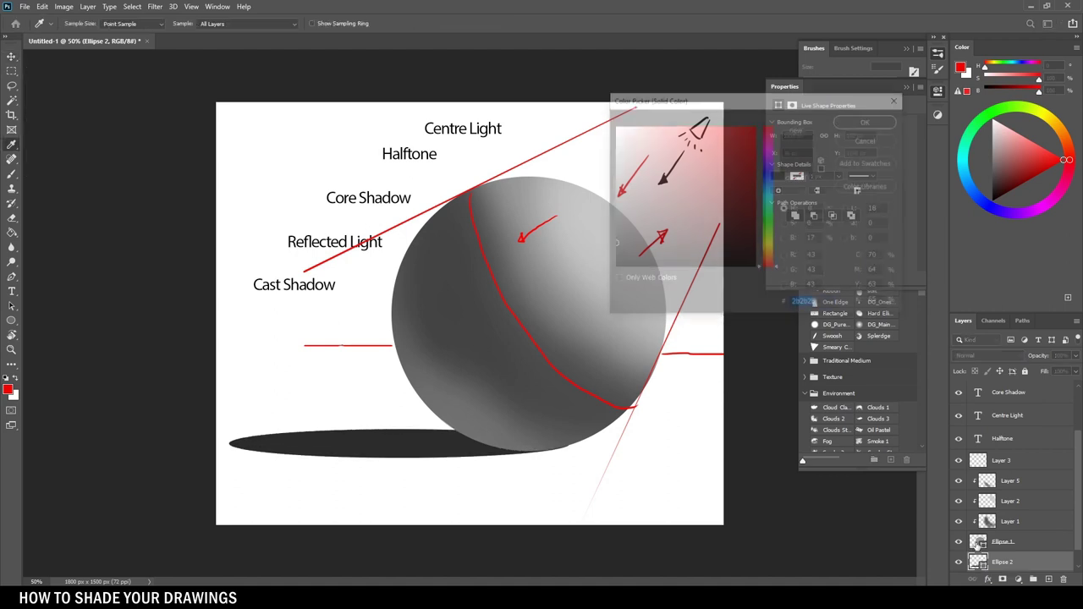
left_click_drag(614, 237, 611, 229)
left_click(869, 121)
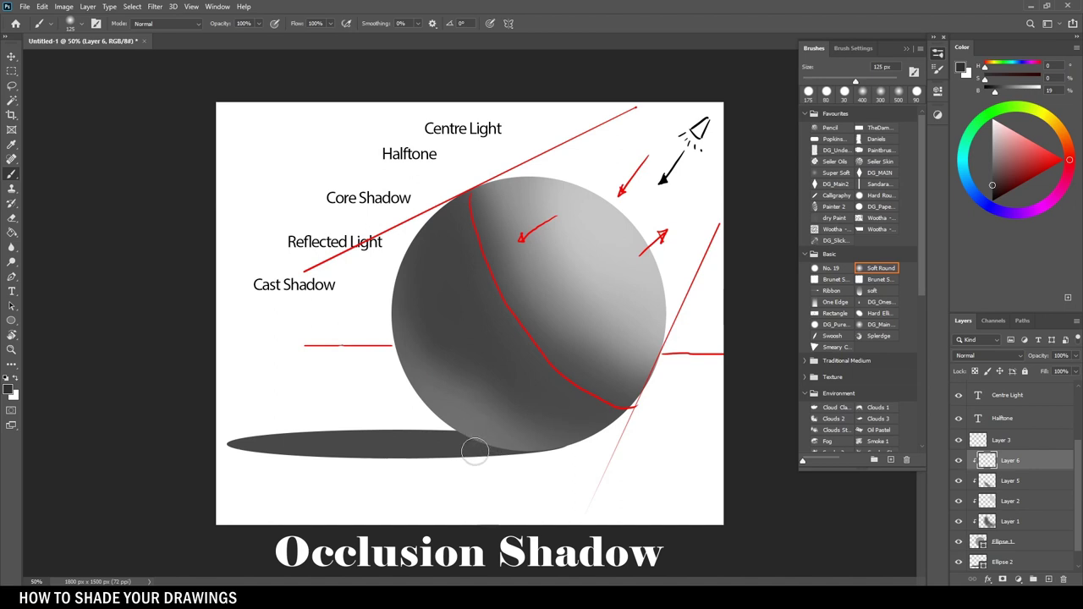
Paint a soft occlusion shadow along the sphere's bottom edge on Layer 6 in 19% brightness grey, using the Soft Round brush at 125 to 300 px
left_click_drag(517, 465, 551, 457)
key("bracketright")
key("bracketright")
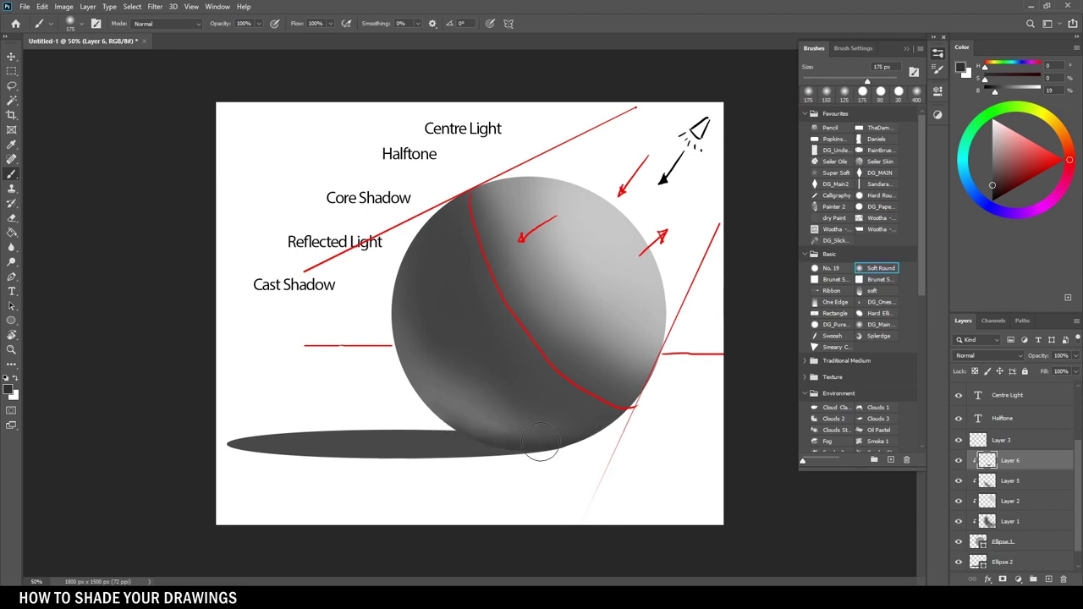
key("bracketright")
key("bracketright")
key("bracketright")
key("bracketleft")
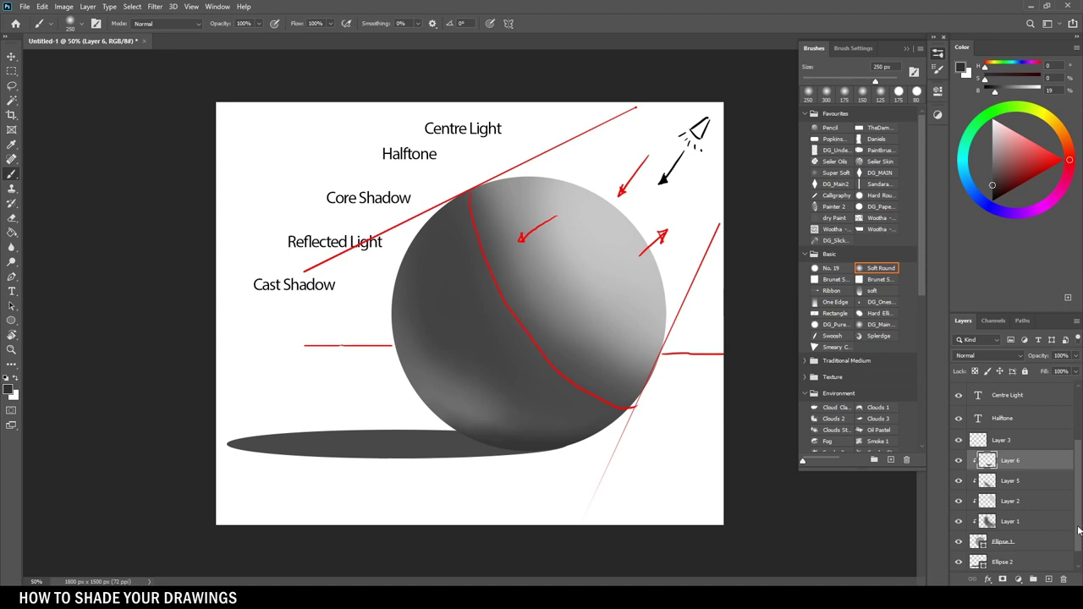
Add a new layer clipped to the cast shadow ellipse and darken the area beneath the sphere in 10% brightness grey, using a 250 px soft brush
scroll(1071, 528, "down", 1)
left_click(1019, 544)
left_click(1049, 579)
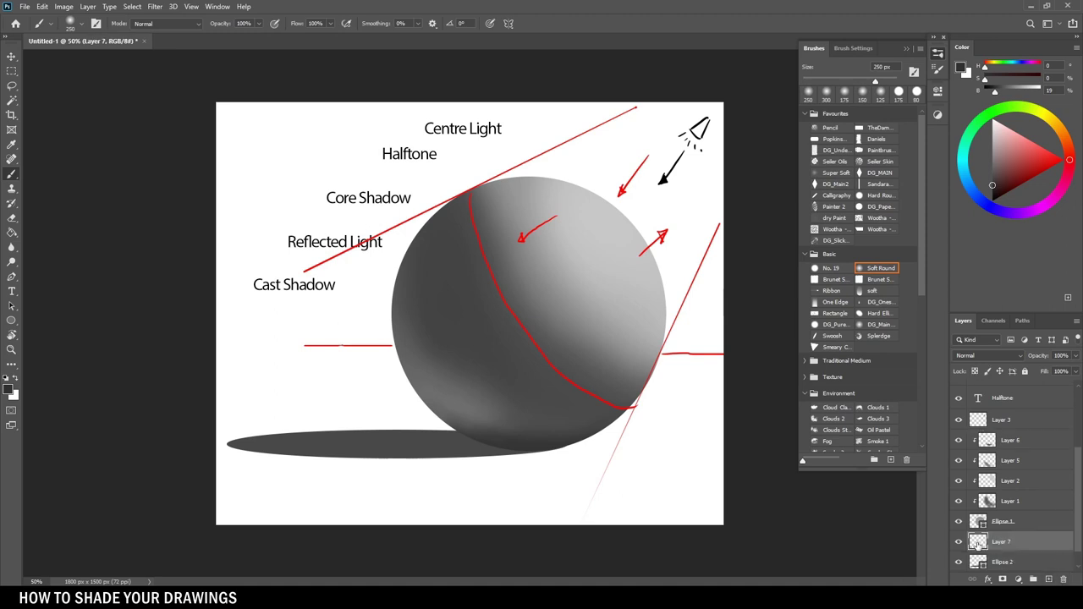
left_click(958, 531, "alt")
left_click(993, 193)
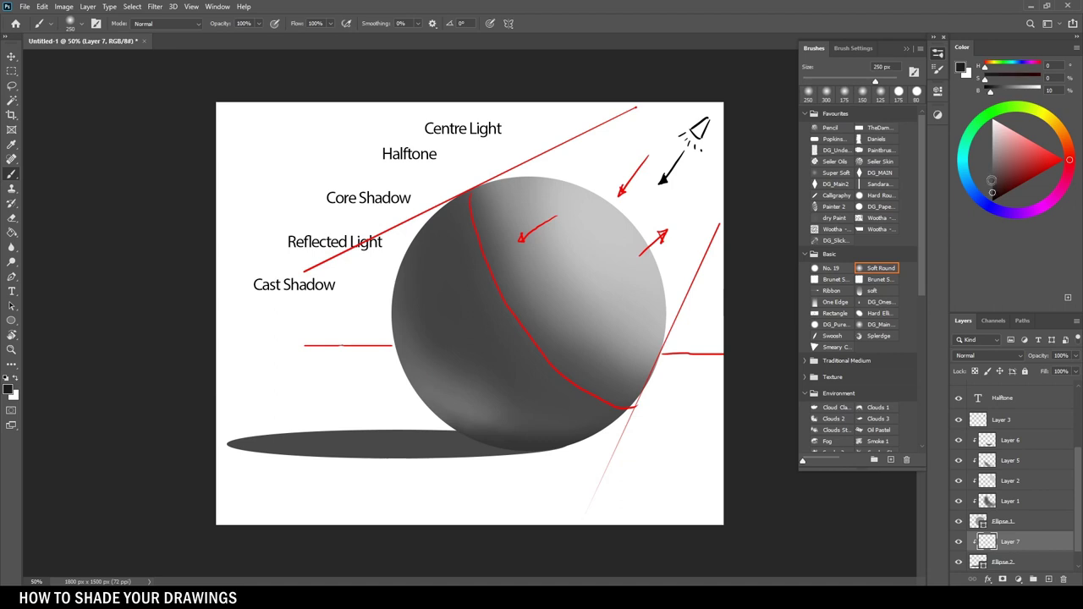
mouse_move(476, 438)
left_mouse_down()
mouse_move(598, 449)
mouse_move(485, 450)
mouse_move(420, 433)
left_mouse_up()
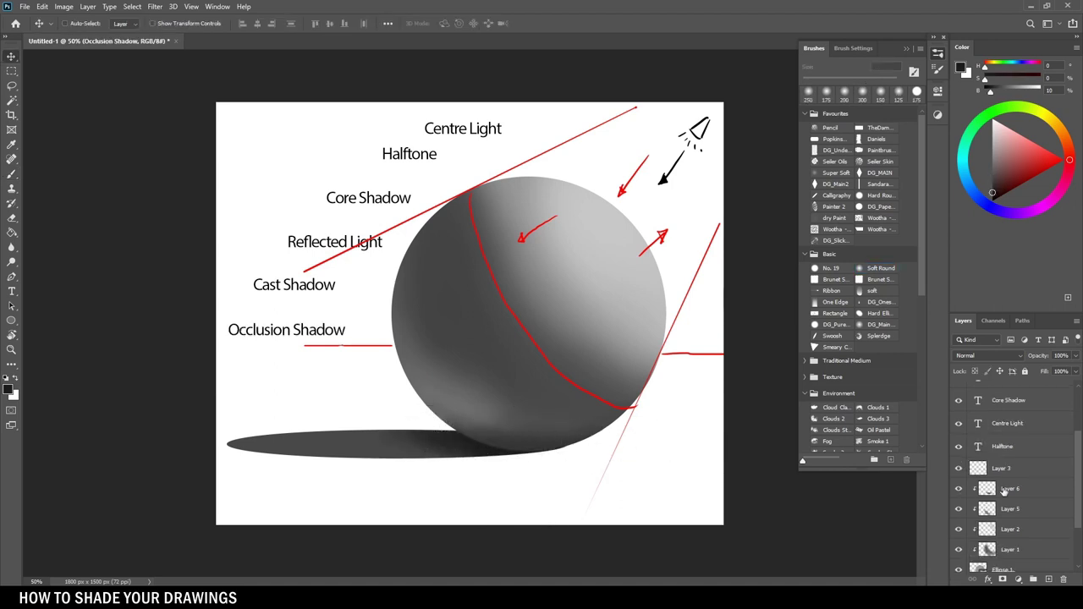
Erase the top end of the red curved shadow boundary line on Layer 4 with an 80 px eraser
left_click(1012, 491)
scroll(1048, 485, "up", 3)
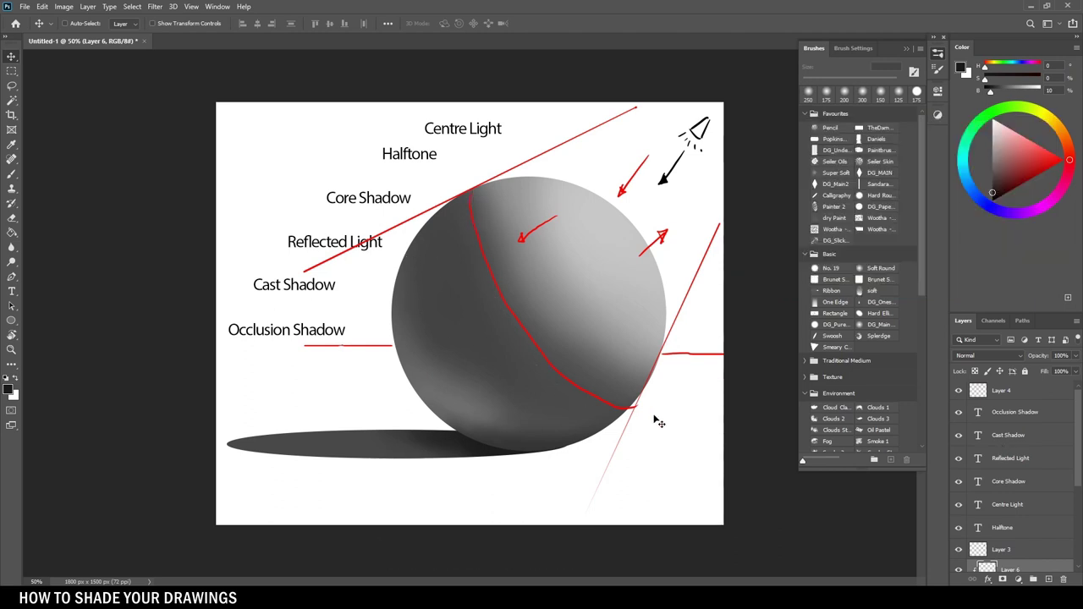
left_click(959, 390)
left_click(959, 390)
left_click(1049, 396)
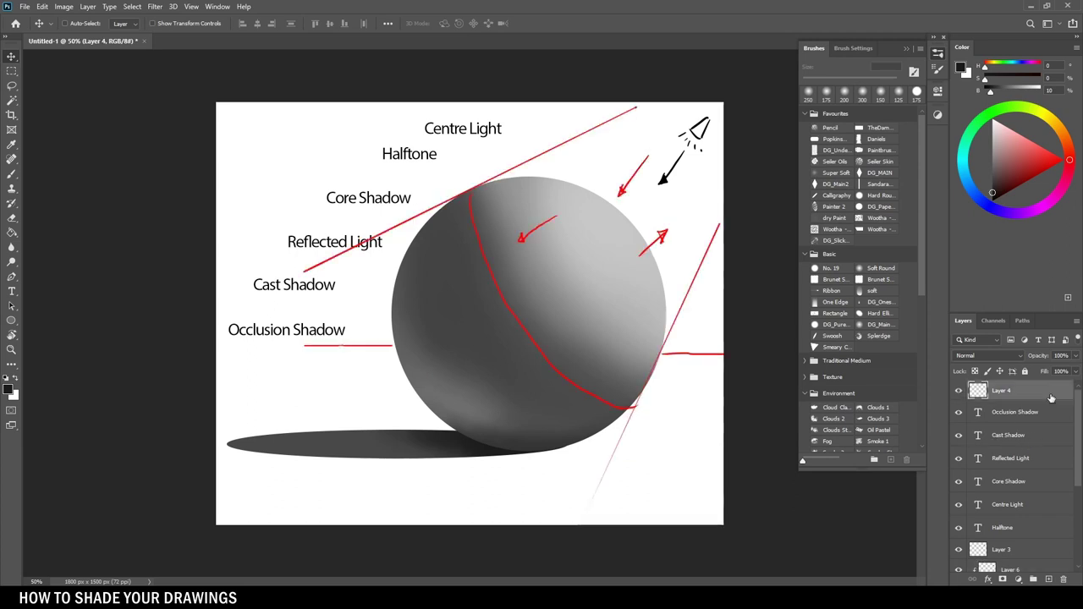
key("e")
key("bracketleft")
key("bracketleft")
key("bracketleft")
key("bracketleft")
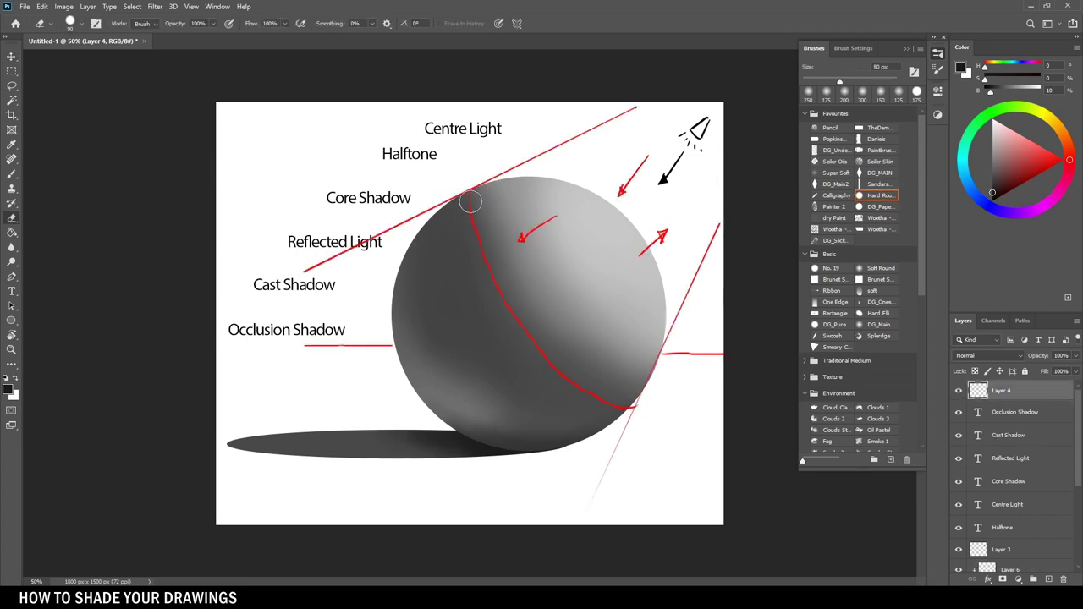
left_click_drag(471, 193, 472, 215)
Redraw the top end of the curved shadow boundary line in red up to the sphere's edge, using the Hard Round brush at 35 px
key("b")
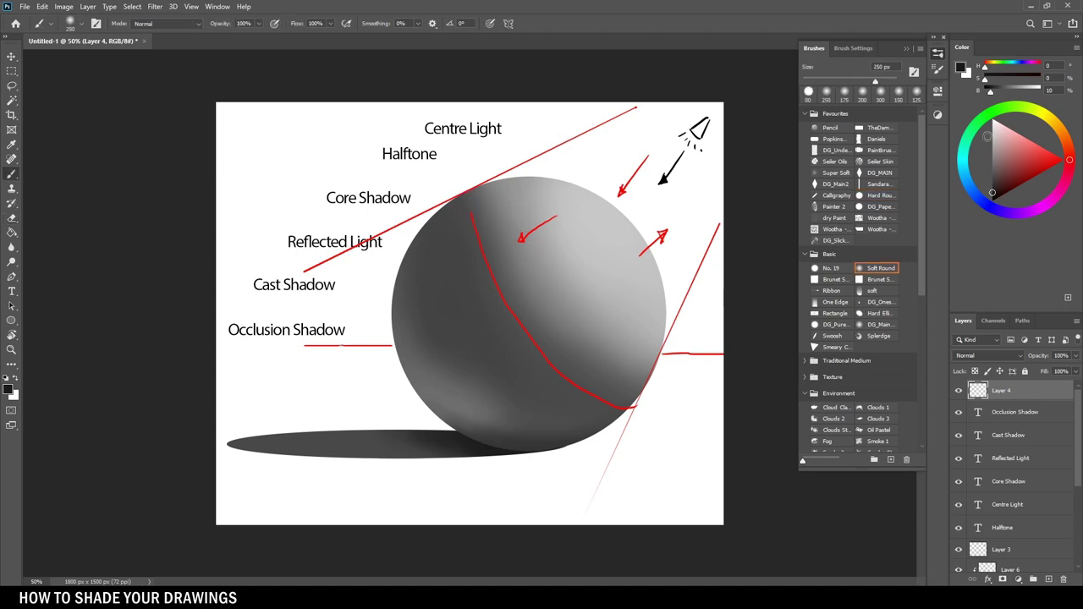
left_click(1057, 161)
left_click(887, 269)
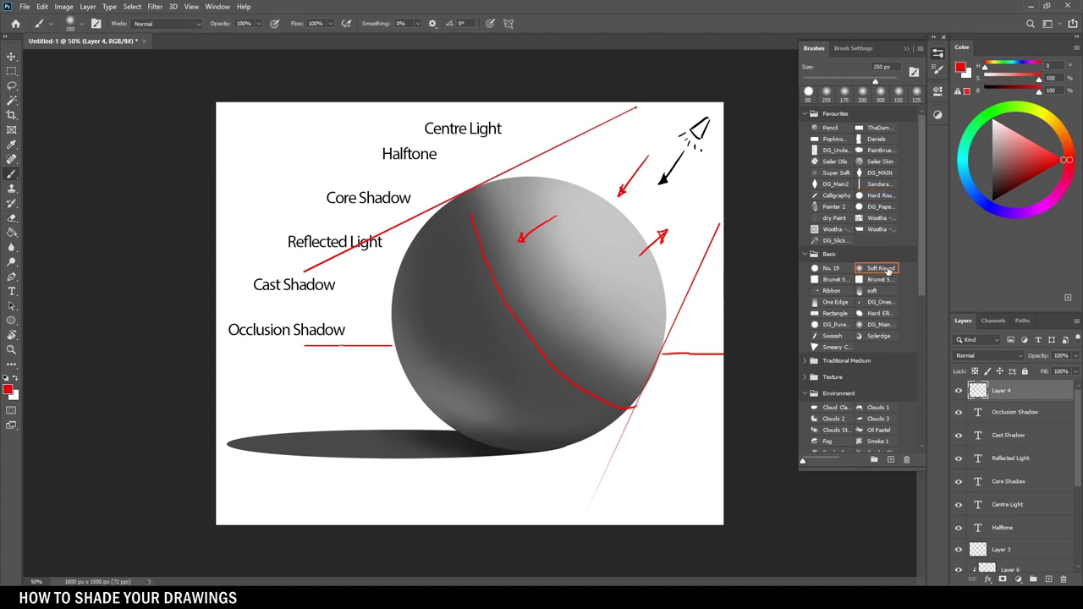
left_click(876, 201)
key("bracketleft")
key("bracketleft")
key("bracketleft")
key("bracketleft")
key("bracketleft")
key("bracketleft")
key("bracketleft")
left_click_drag(468, 192, 471, 217)
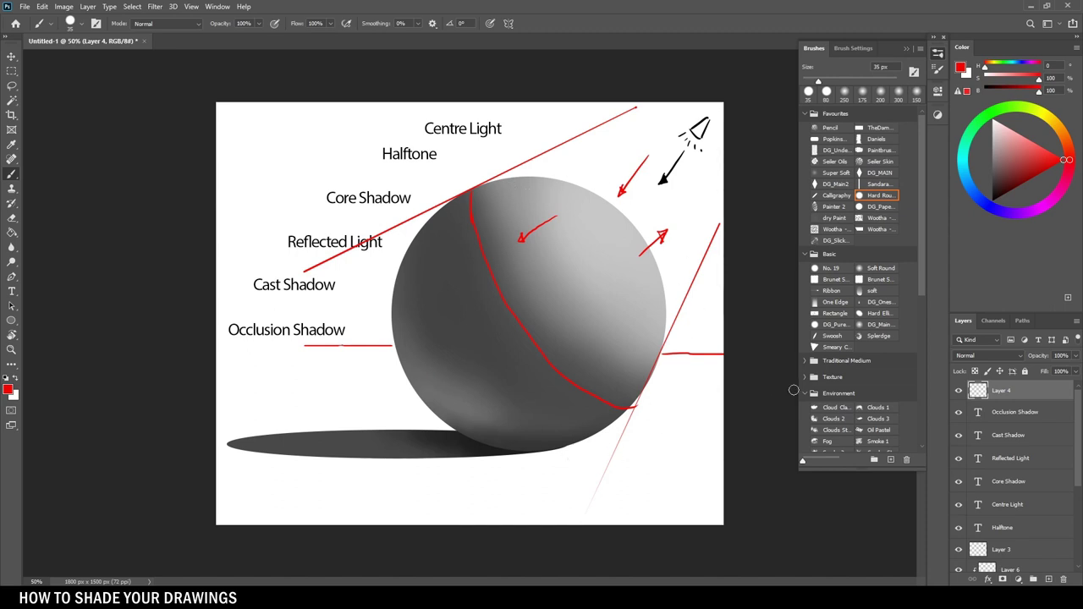
Outline the sphere's top, left and bottom edge with straight red facet segments, using a 25 px brush
key("bracketleft")
key("bracketleft")
left_click_drag(478, 186, 512, 182)
mouse_move(415, 237)
left_mouse_down()
mouse_move(393, 307)
mouse_move(411, 380)
mouse_move(497, 440)
mouse_move(567, 453)
left_mouse_up()
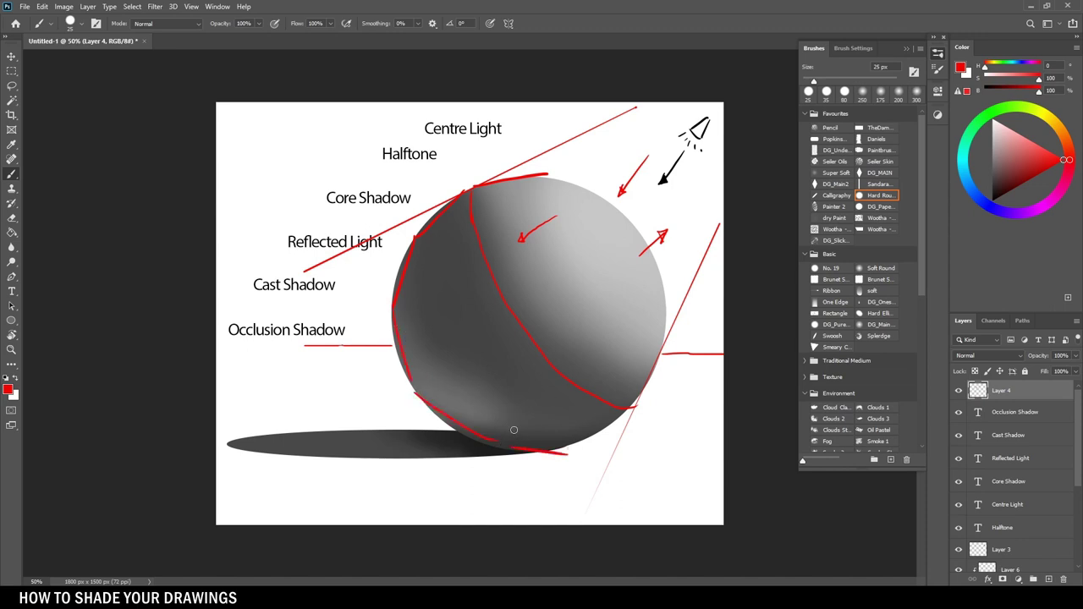
Draw red facet edges across the sphere's shadow side and upper part, dividing the surface into flat planes
left_click_drag(413, 390, 461, 367)
left_click_drag(535, 416, 607, 433)
left_click_drag(423, 271, 472, 245)
mouse_move(481, 187)
left_mouse_down()
mouse_move(534, 199)
mouse_move(558, 191)
mouse_move(552, 174)
mouse_move(585, 183)
mouse_move(558, 219)
mouse_move(603, 280)
left_mouse_up()
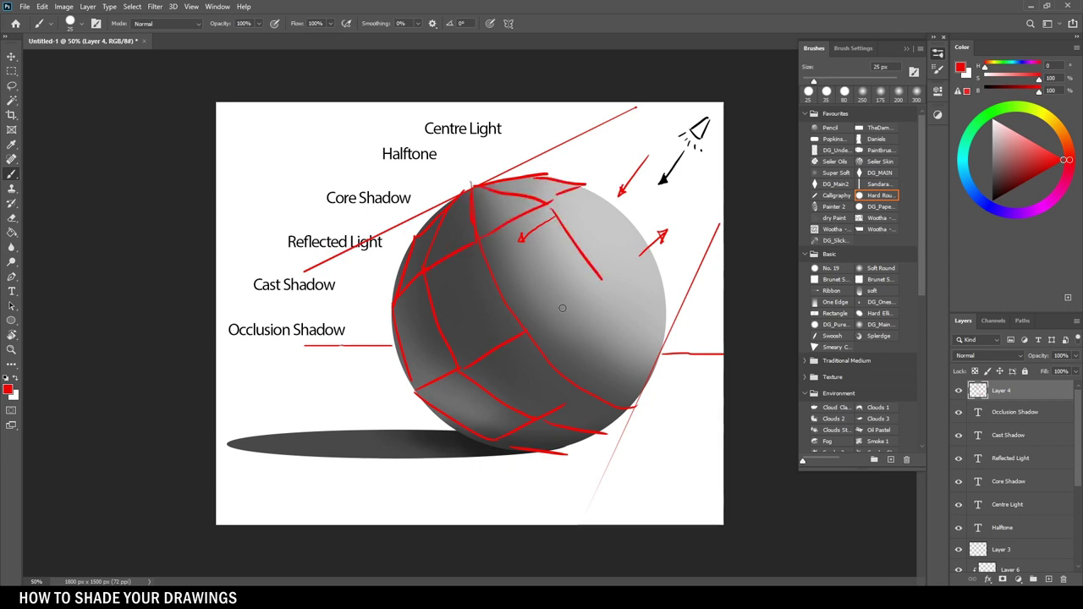
Complete the red facet grid across the sphere's lit side and along its right edge
mouse_move(562, 310)
left_mouse_down()
mouse_move(611, 290)
mouse_move(634, 346)
left_mouse_up()
left_click_drag(592, 188, 656, 246)
mouse_move(611, 288)
left_mouse_down()
mouse_move(654, 269)
mouse_move(663, 296)
mouse_move(638, 347)
mouse_move(661, 336)
mouse_move(643, 386)
left_mouse_up()
mouse_move(667, 335)
left_mouse_down()
mouse_move(660, 381)
mouse_move(644, 385)
left_mouse_up()
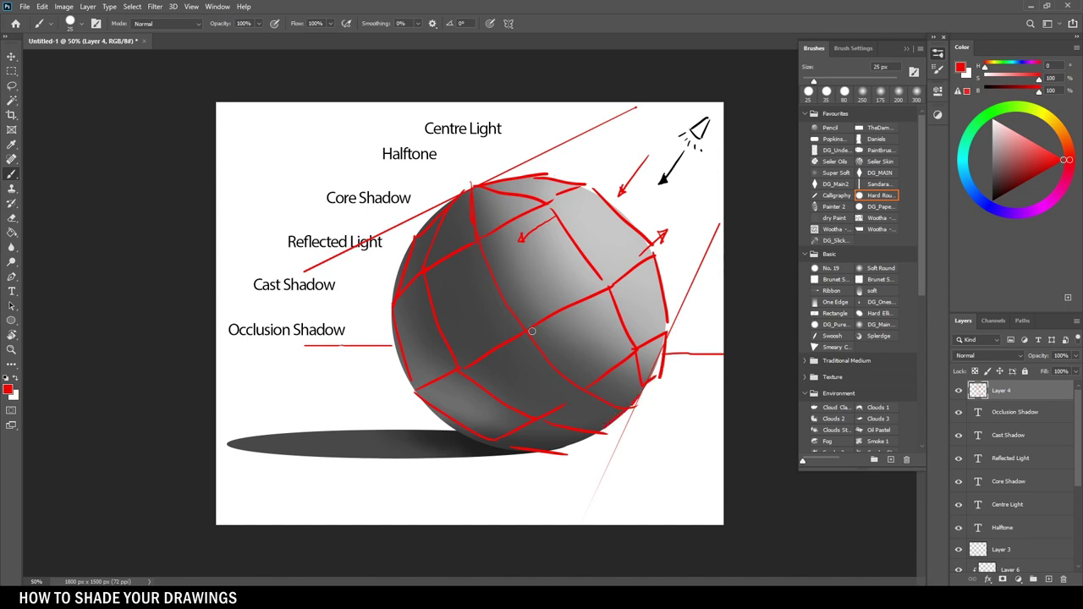
Draw a red arrow pointing at the upper-right facet and thicken the curved shadow boundary line using a 45 px brush
mouse_move(641, 210)
left_mouse_down()
mouse_move(613, 225)
mouse_move(625, 222)
left_mouse_up()
left_click_drag(475, 242, 528, 328)
key("bracketright")
key("bracketright")
mouse_move(472, 187)
left_mouse_down()
mouse_move(480, 211)
mouse_move(469, 247)
mouse_move(479, 236)
mouse_move(570, 395)
mouse_move(568, 384)
mouse_move(627, 413)
left_mouse_up()
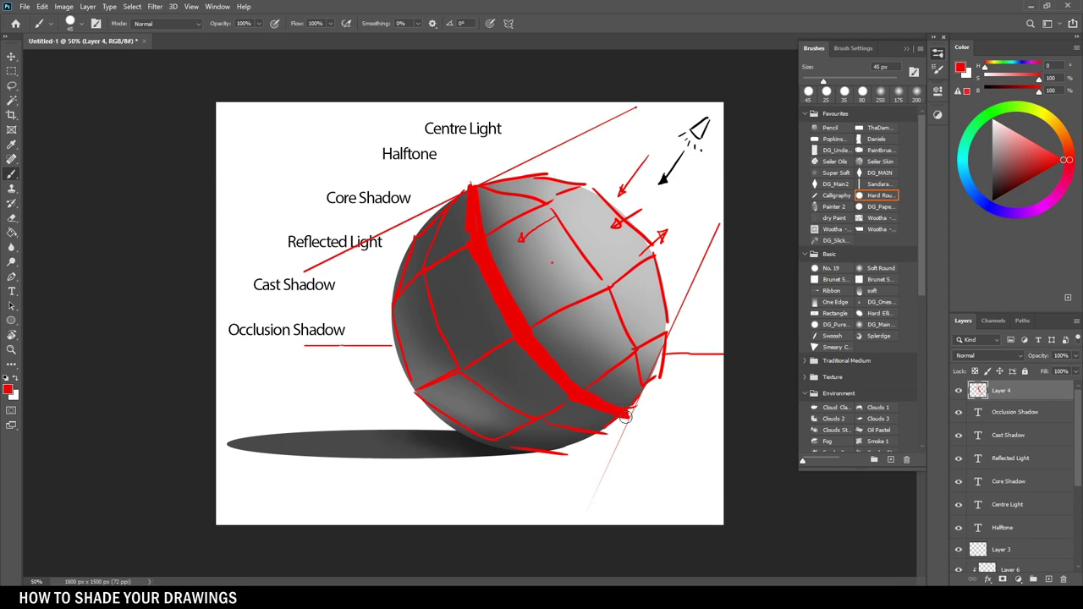
Draw 25 px red light-ray arrows leaving the sphere's upper right and bouncing off the cast shadow's ground toward the sphere
key("bracketleft")
key("bracketleft")
mouse_move(596, 168)
left_mouse_down()
mouse_move(620, 144)
mouse_move(623, 153)
left_mouse_up()
key("e")
key("b")
mouse_move(344, 395)
left_mouse_down()
mouse_move(366, 410)
mouse_move(388, 386)
left_mouse_up()
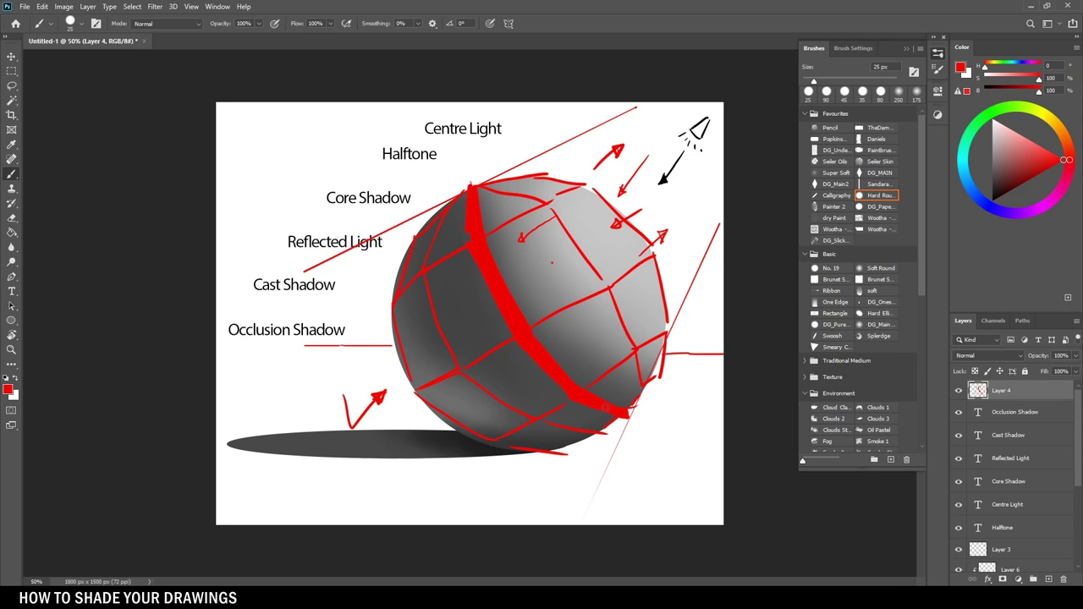
mouse_move(462, 180)
left_mouse_down()
mouse_move(430, 191)
mouse_move(499, 159)
left_mouse_up()
Compare the shading with and without the red annotations on Layer 4, and leave that layer hidden
left_click(959, 390)
left_click(958, 390)
left_click(959, 390)
left_click(958, 390)
left_click(959, 391)
left_click(959, 390)
left_click(959, 390)
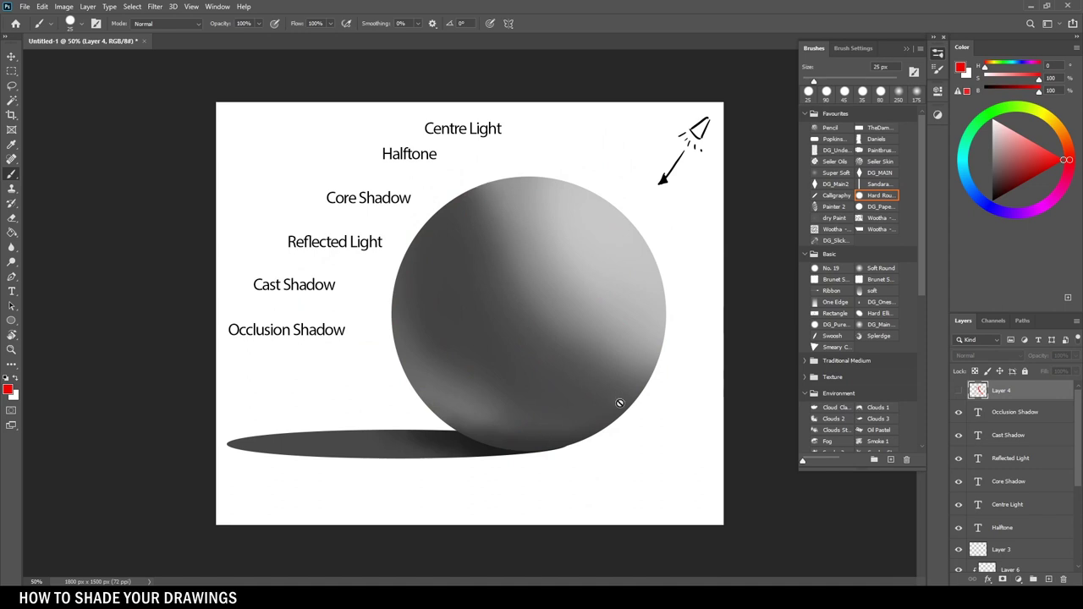
Add a new layer clipped to the sphere directly above Layer 6
left_click_drag(1076, 470, 1079, 493)
scroll(1053, 514, "down", 3)
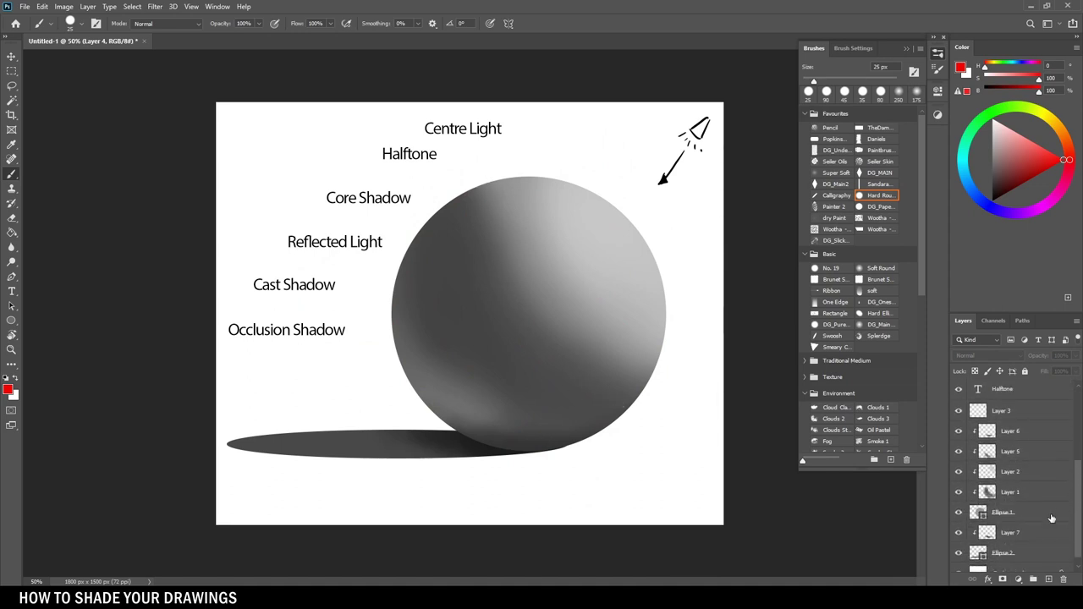
left_click(1026, 433)
left_click(1049, 580)
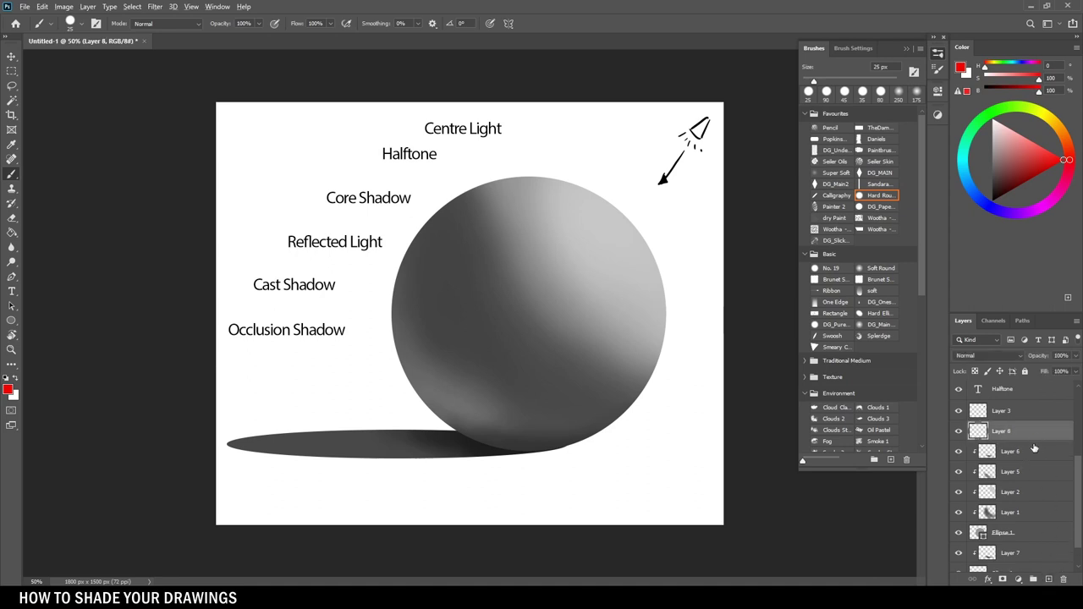
key("ctrl+plus")
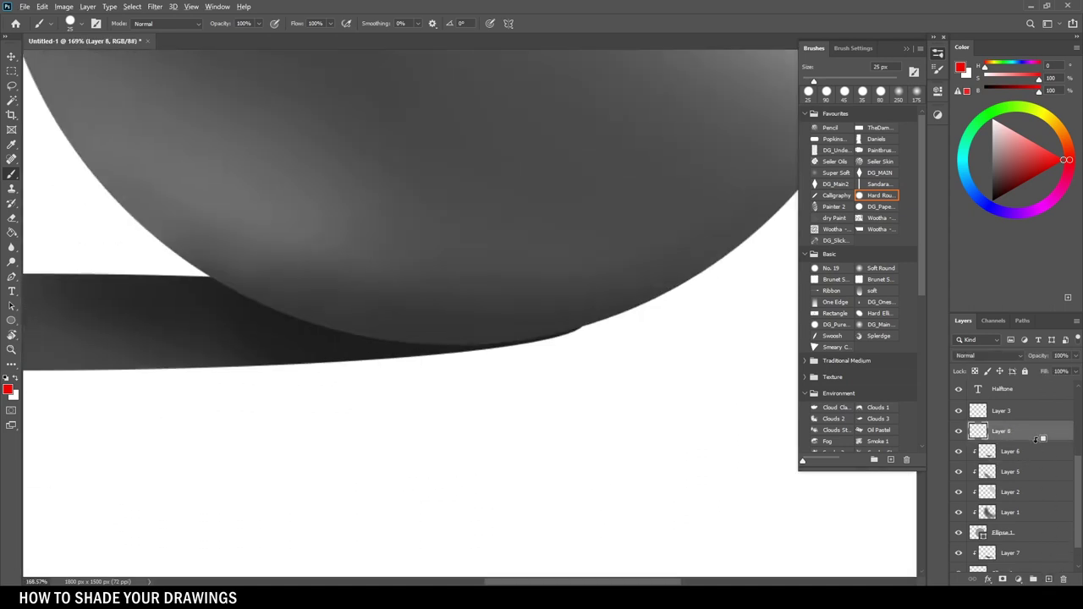
left_click(1040, 441, "alt")
key("z")
left_click(661, 430, "alt")
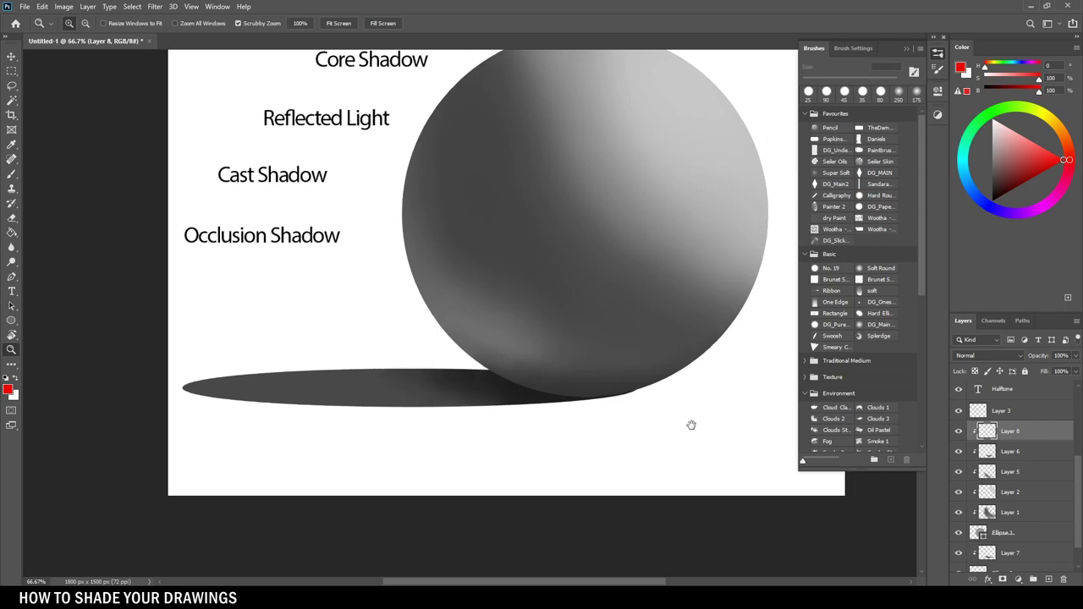
Paint dark grey (20% brightness) along the sphere's light-shadow boundary on Layer 8 with the Soft Round brush at 250 px
left_click(691, 426, "alt")
left_click(687, 452, "alt")
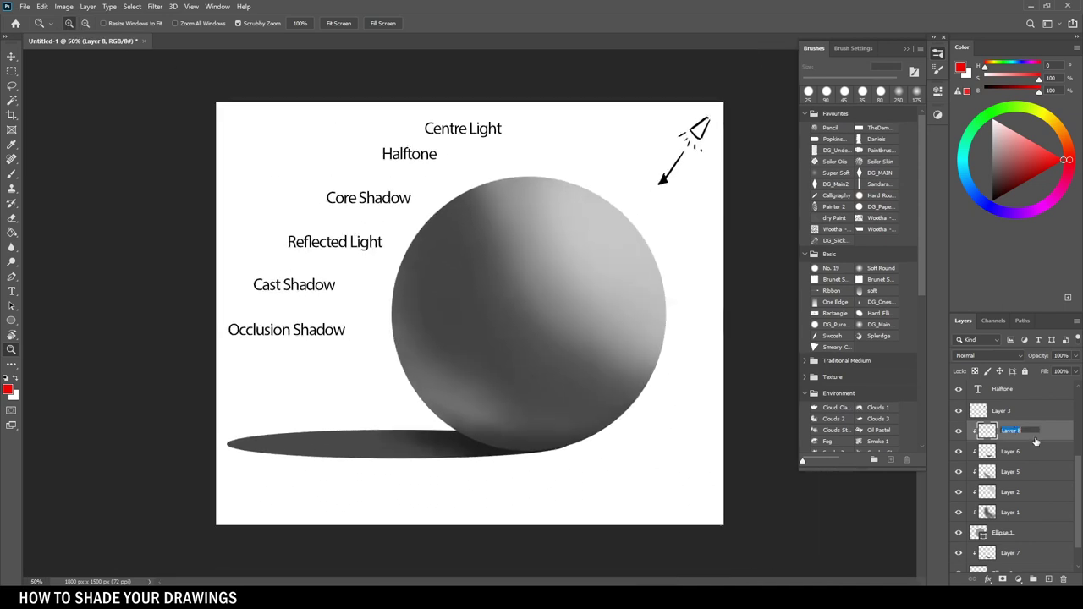
key("b")
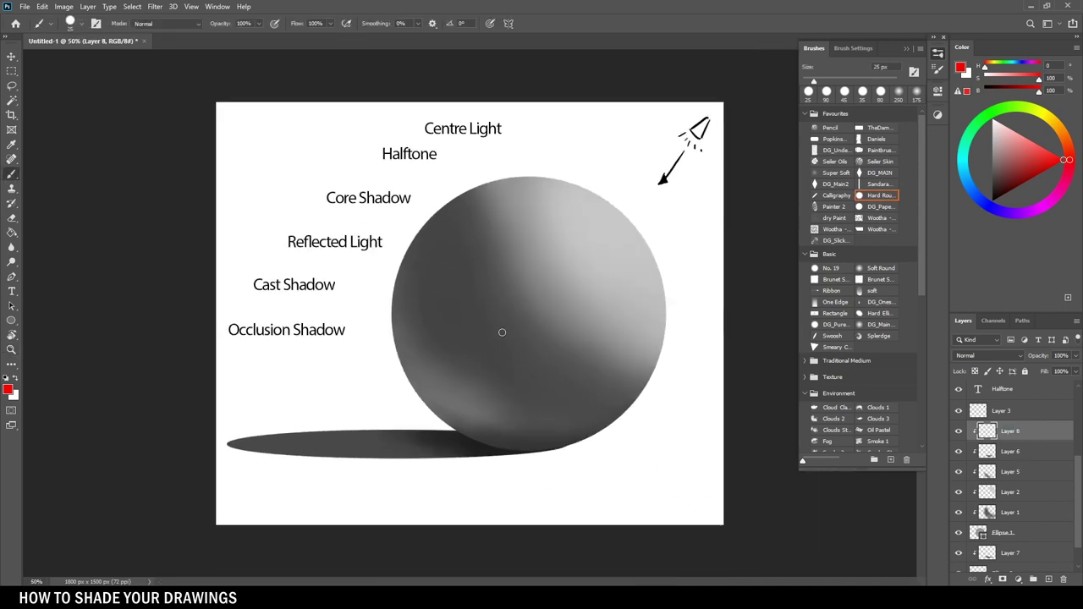
left_click(843, 172)
left_click(880, 268)
left_click_drag(998, 169, 992, 179)
key("bracketright")
key("bracketright")
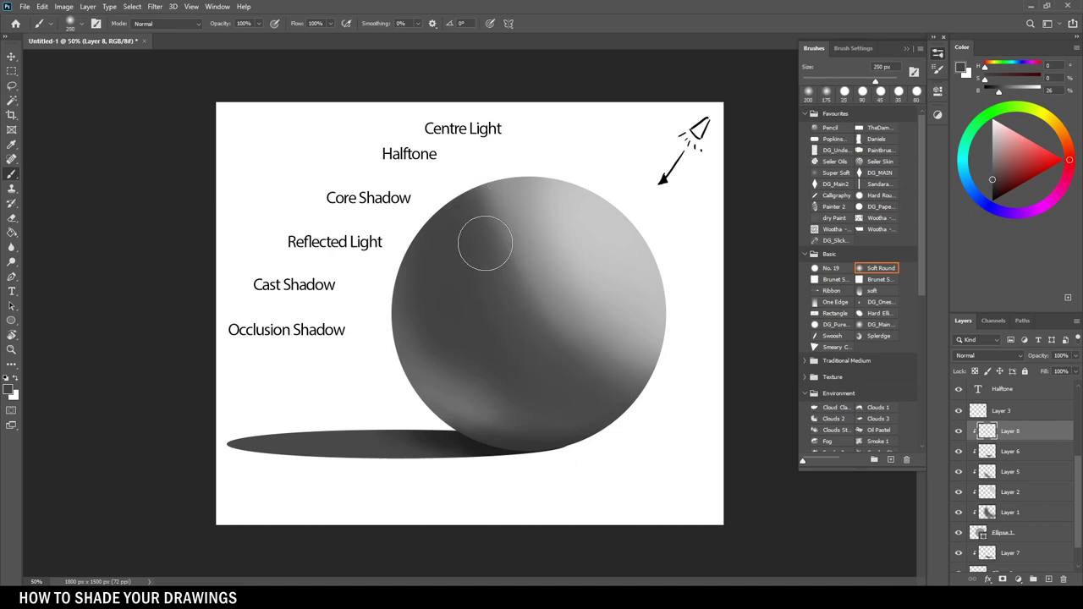
left_click_drag(992, 181, 991, 185)
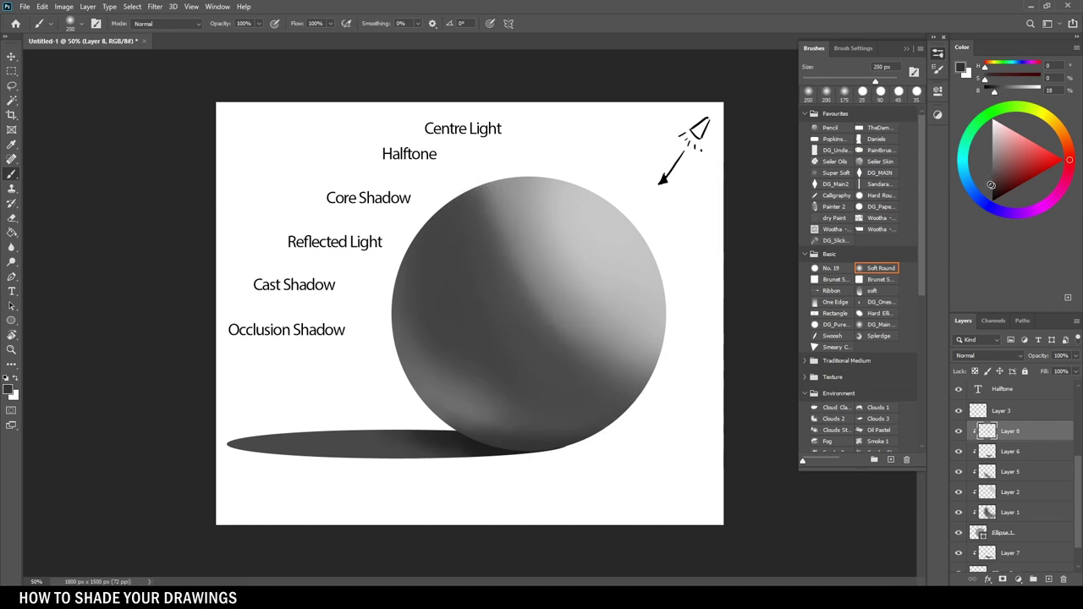
key("bracketright")
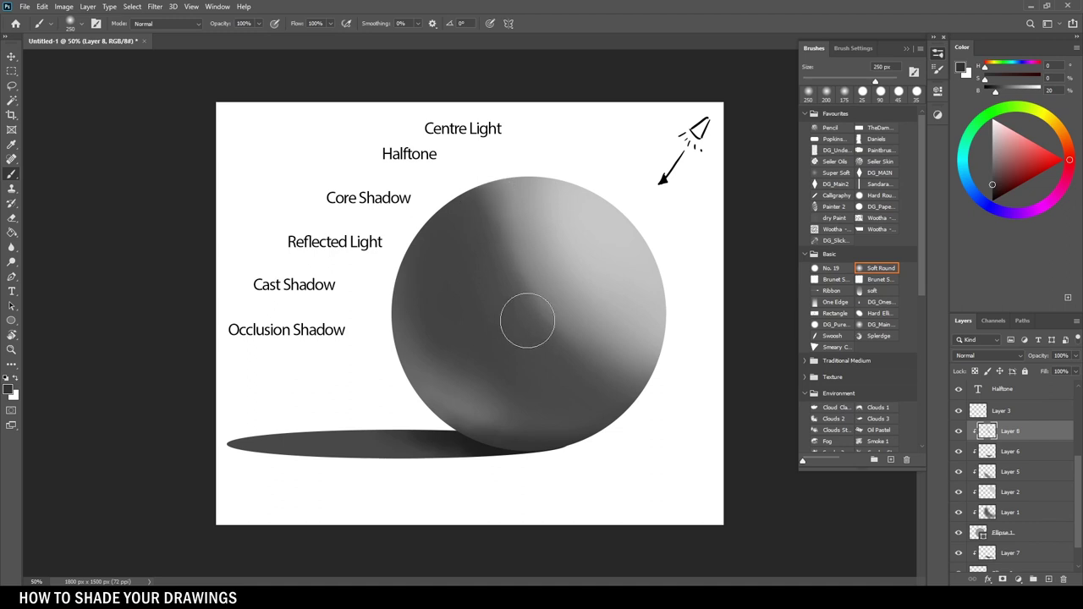
left_click_drag(512, 264, 672, 420)
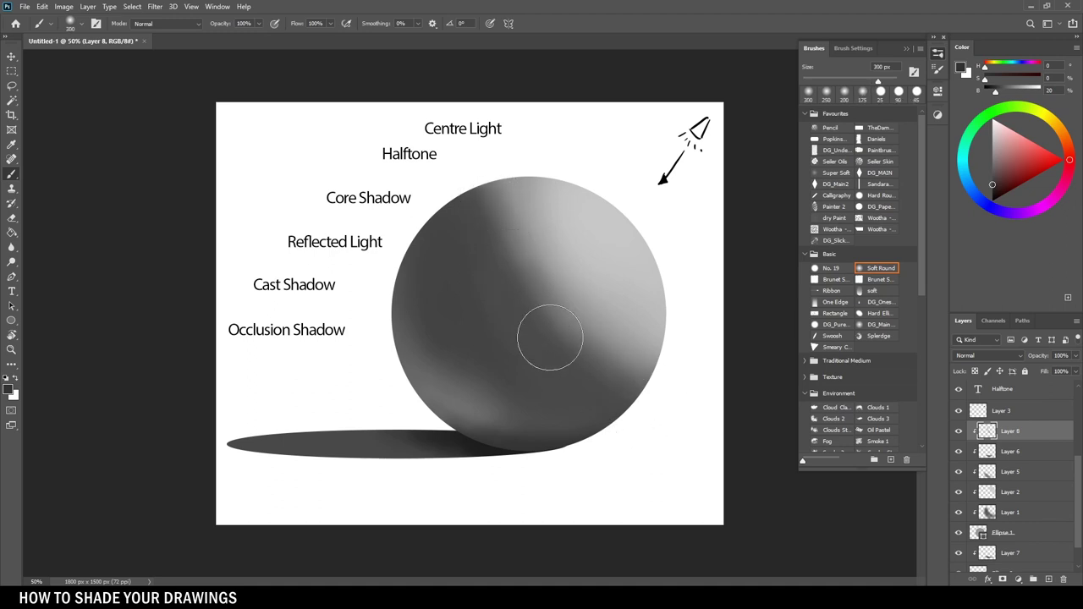
Deepen the core shadow band toward the sphere's upper edge with the Soft Round brush at 250 px
key("bracketright")
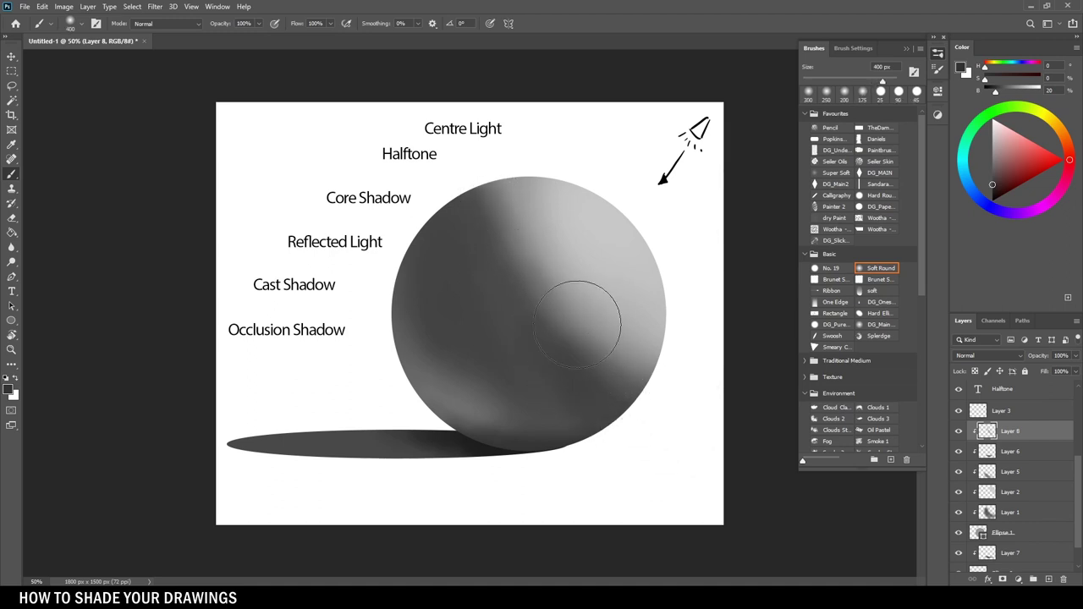
key("bracketleft")
key("bracketleft")
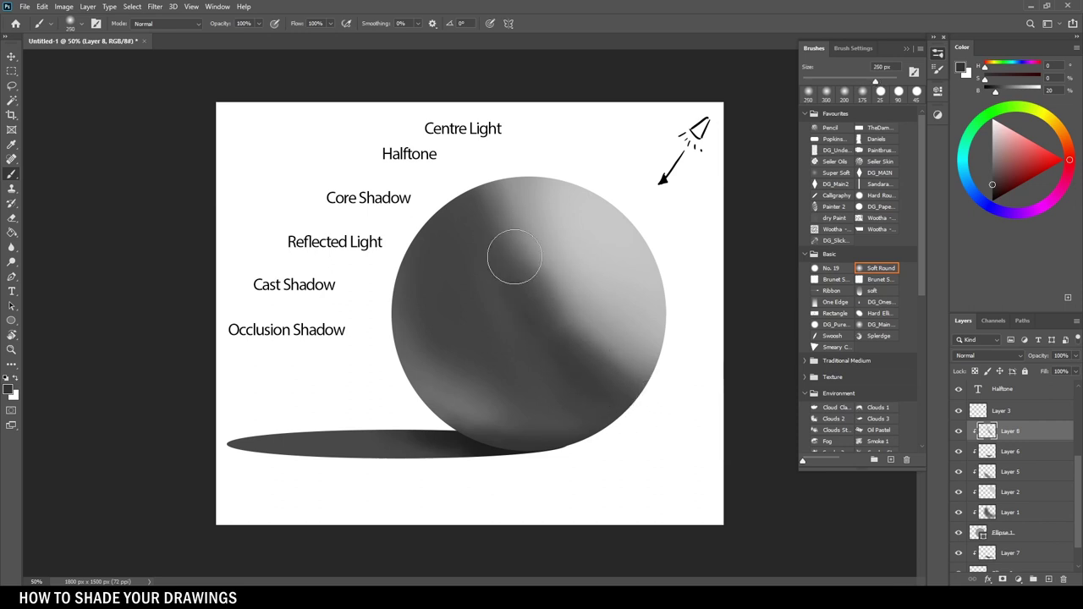
left_click_drag(510, 208, 498, 254)
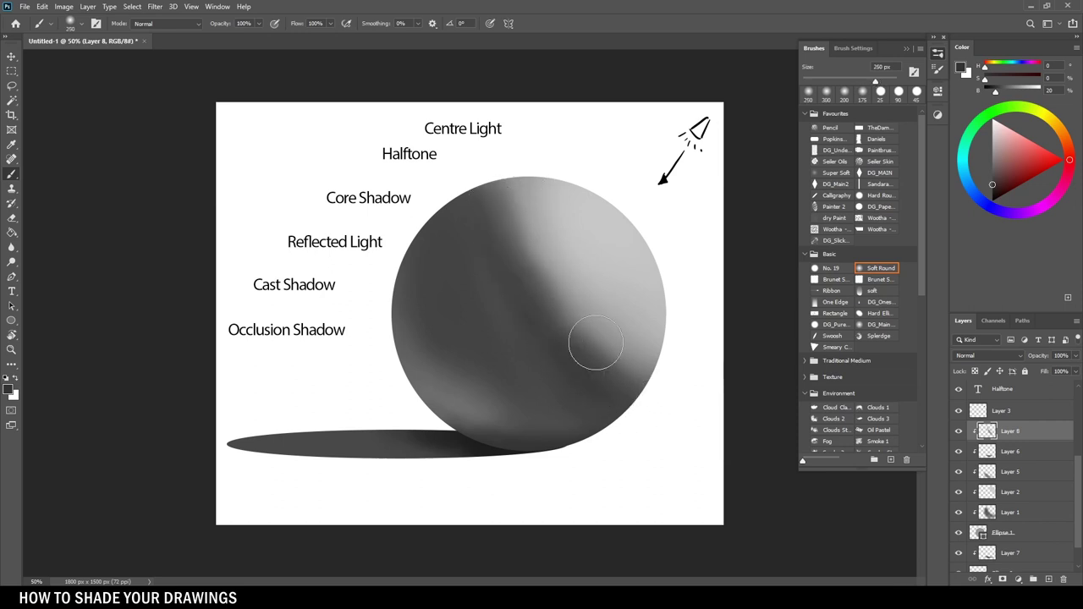
Soften and blend the core shadow into the shaded side using the Super Soft brush at 800 px
left_click(835, 174)
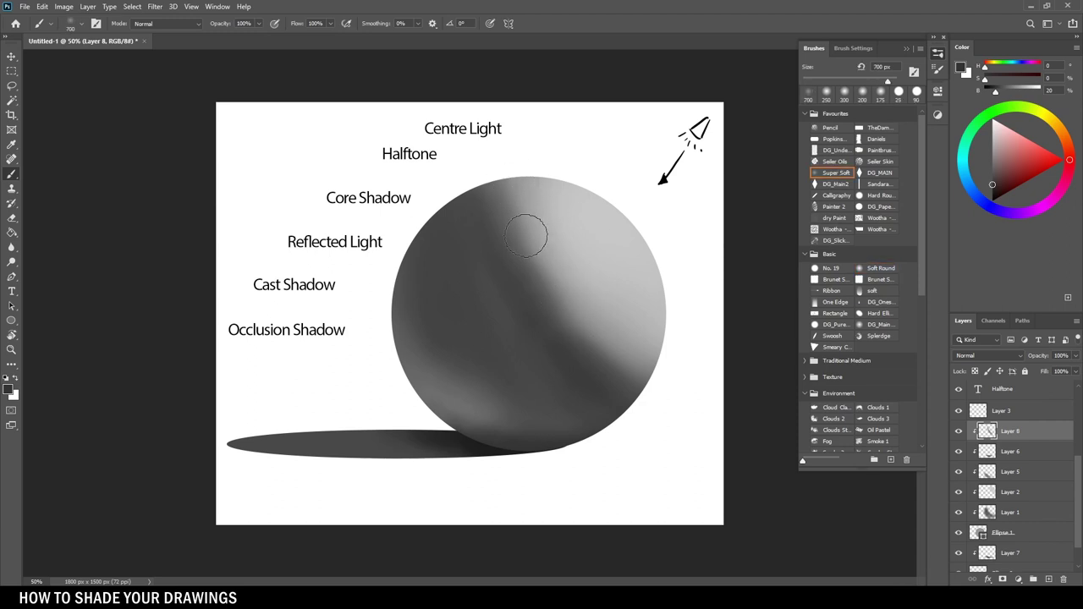
key("bracketright")
left_click_drag(499, 233, 466, 194)
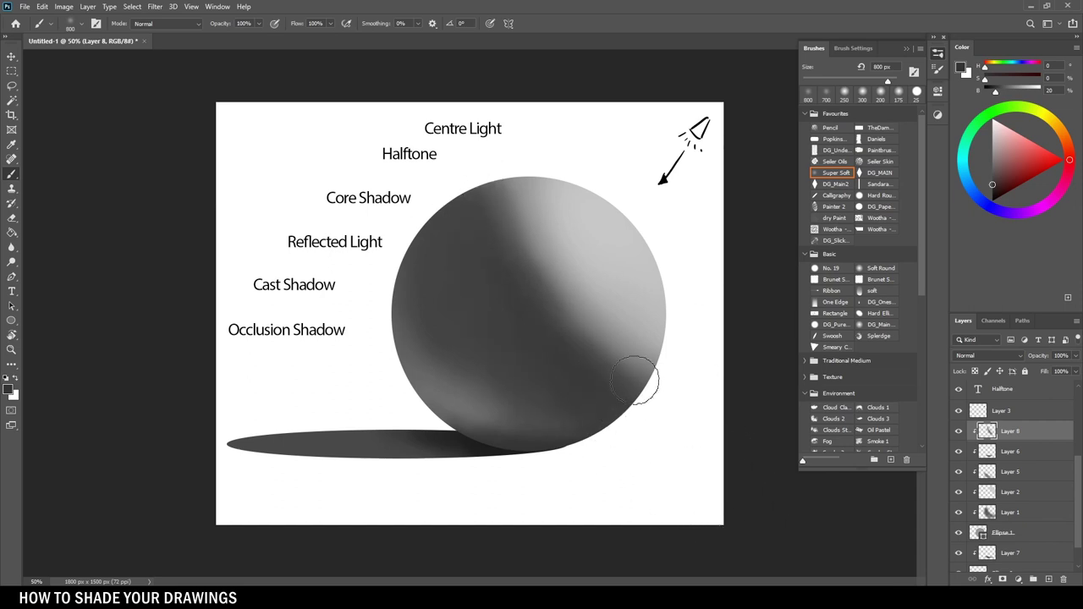
Lighten the base shadow on Layer 1 with a Hue/Saturation adjustment, setting Lightness to +2
left_click(959, 513)
left_click(959, 512)
left_click(1005, 512)
left_click(63, 6)
mouse_move(96, 36)
left_click(207, 95)
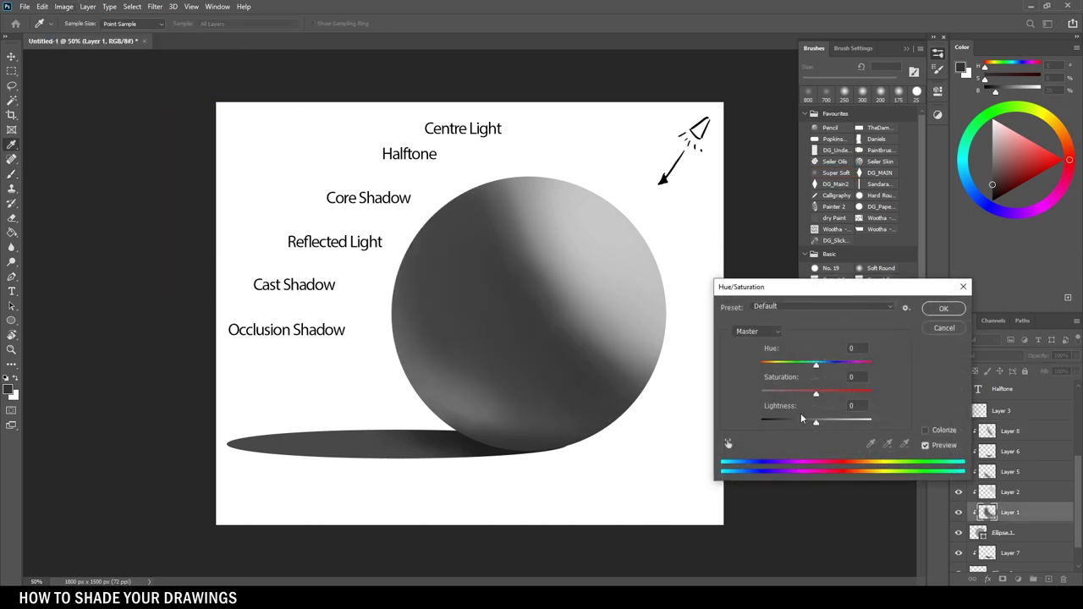
left_click_drag(821, 421, 823, 421)
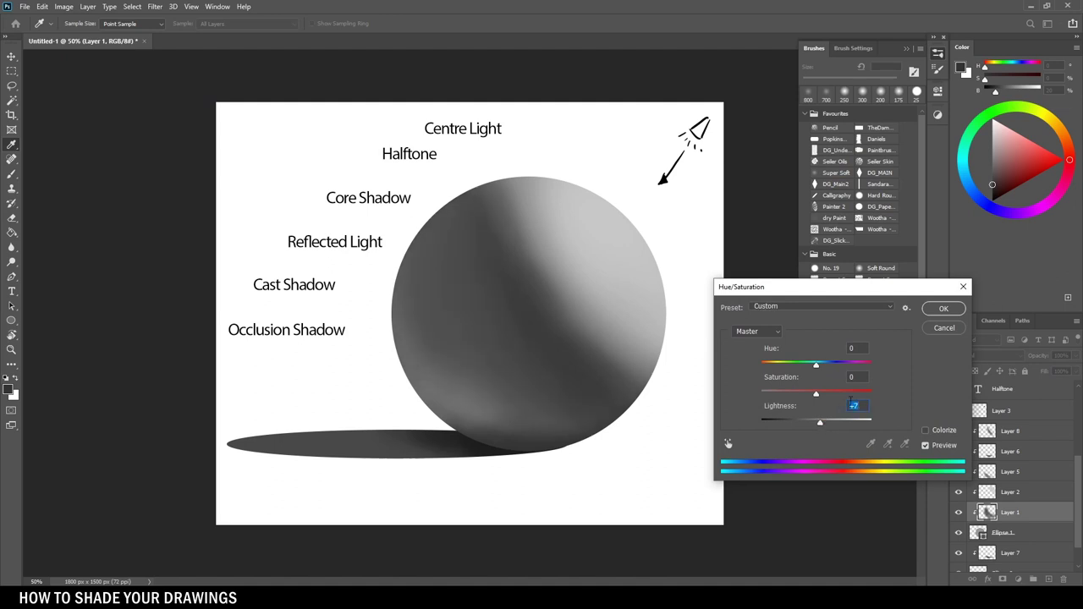
left_click_drag(822, 421, 821, 423)
left_click_drag(822, 421, 820, 424)
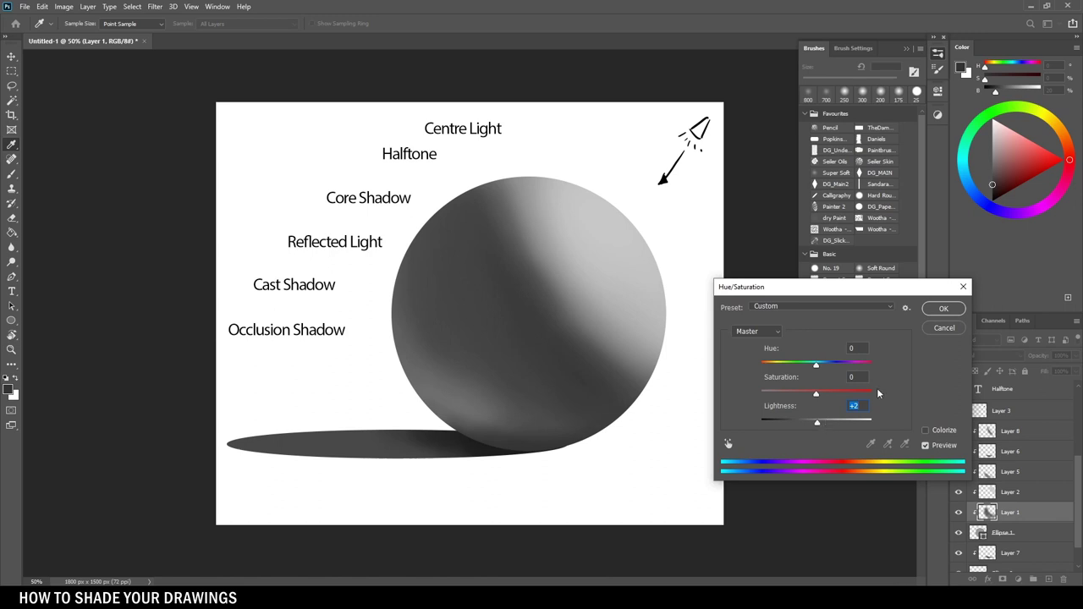
left_click(944, 308)
key("b")
Identify the reflected light layer by toggling visibility, and darken Layer 5 by lowering its Lightness with Hue/Saturation
left_click(958, 493)
left_click(960, 494)
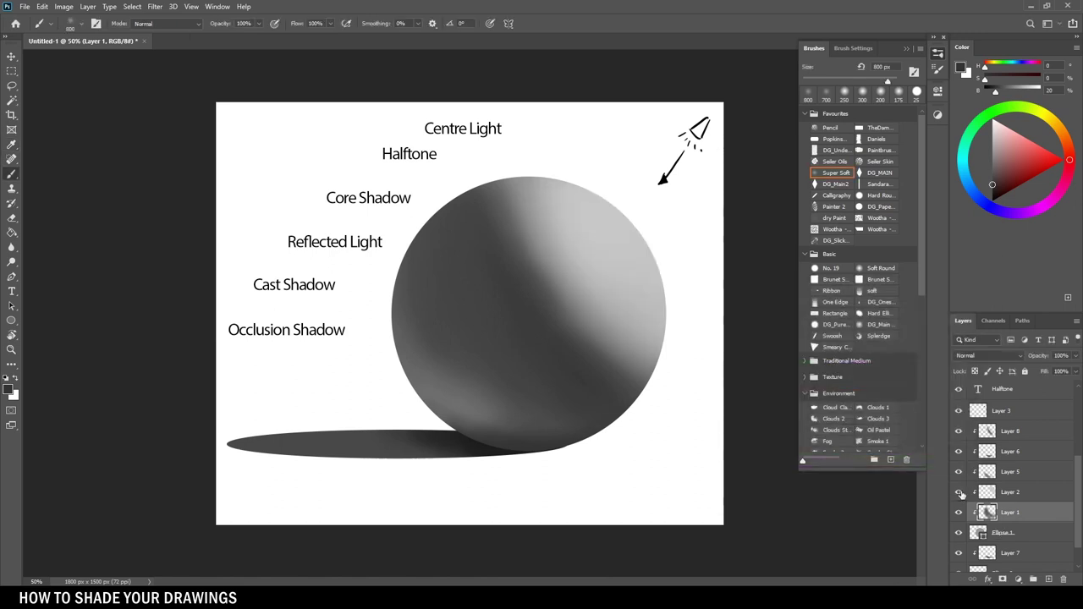
left_click(959, 471)
left_click(959, 472)
left_click(1010, 472)
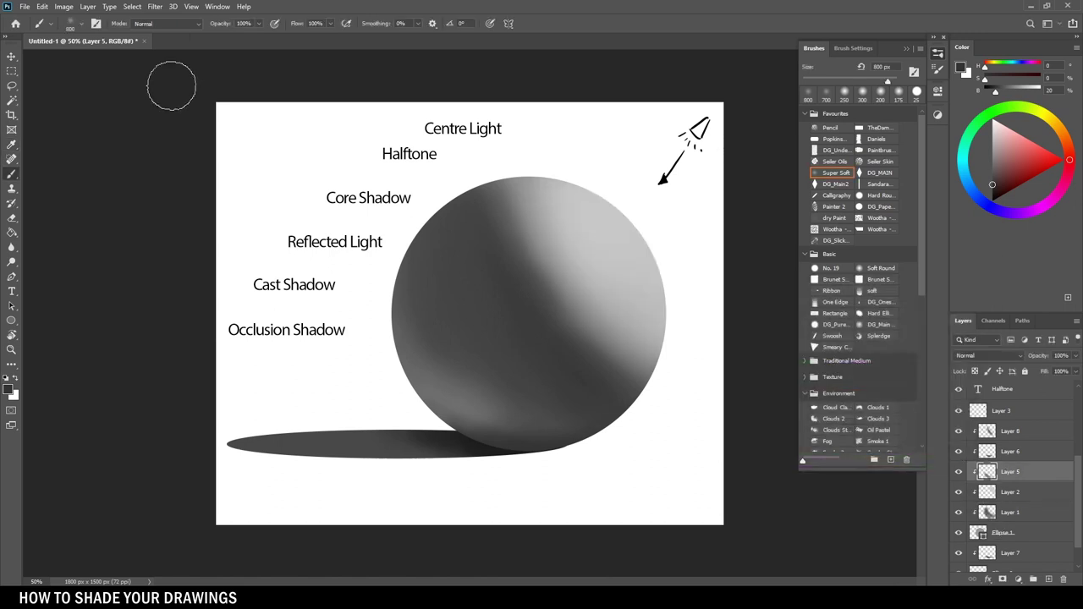
left_click(63, 7)
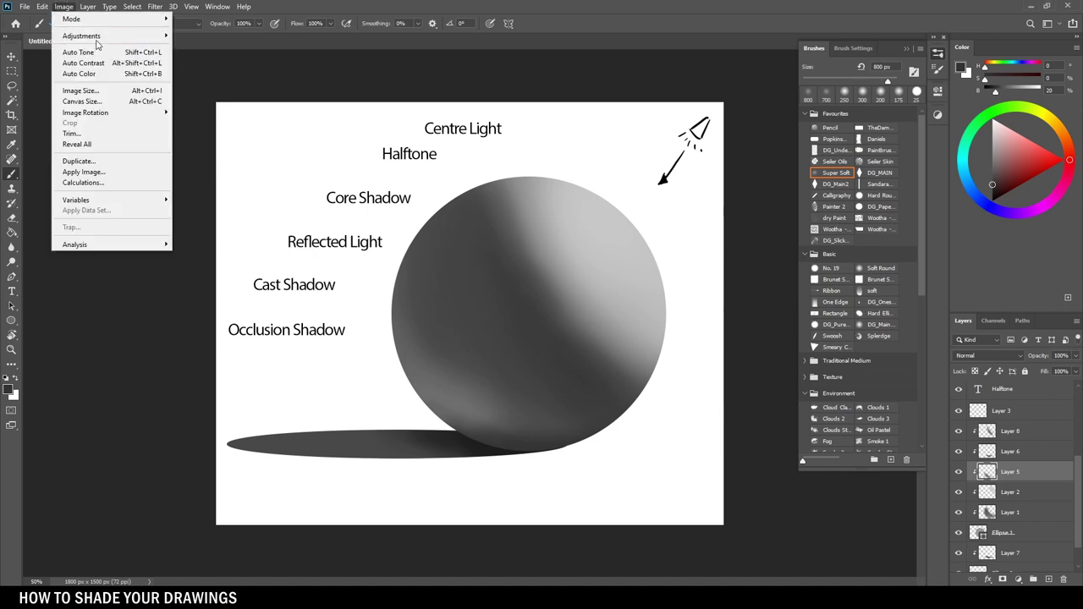
mouse_move(117, 36)
left_click(205, 95)
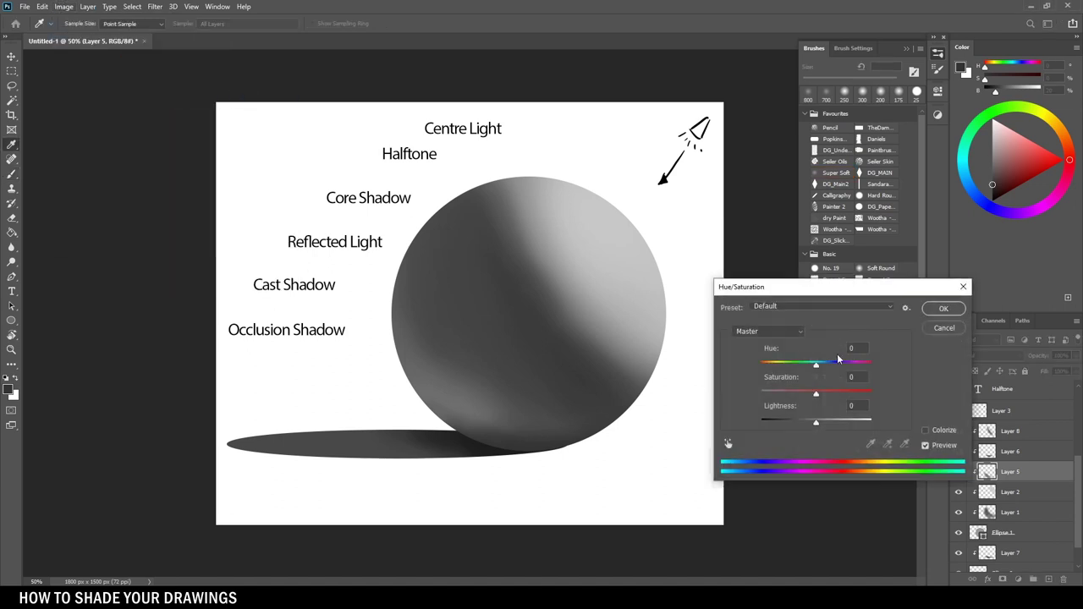
left_click_drag(802, 423, 811, 424)
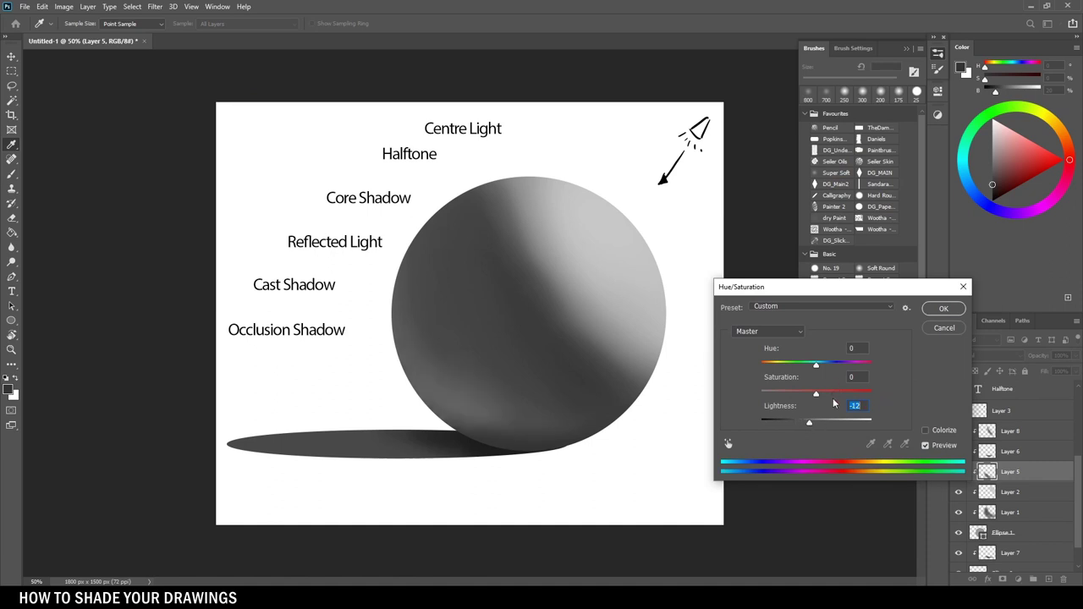
left_click_drag(808, 424, 806, 426)
left_click(941, 310)
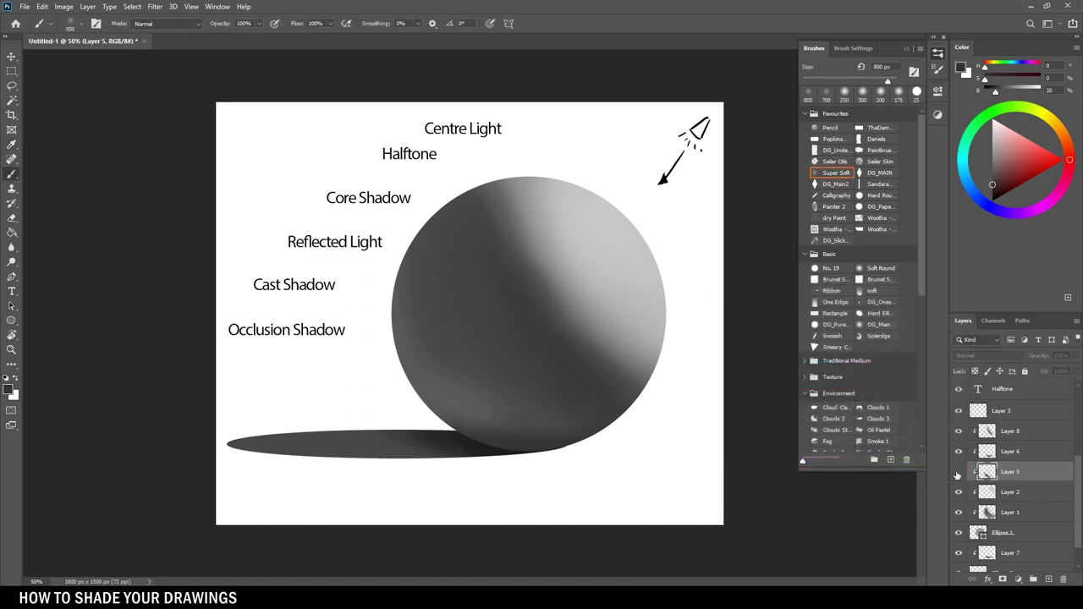
Lighten Layer 1 again with a Hue/Saturation adjustment, setting Lightness to +8
left_click(959, 492)
left_click(959, 492)
left_click(1010, 512)
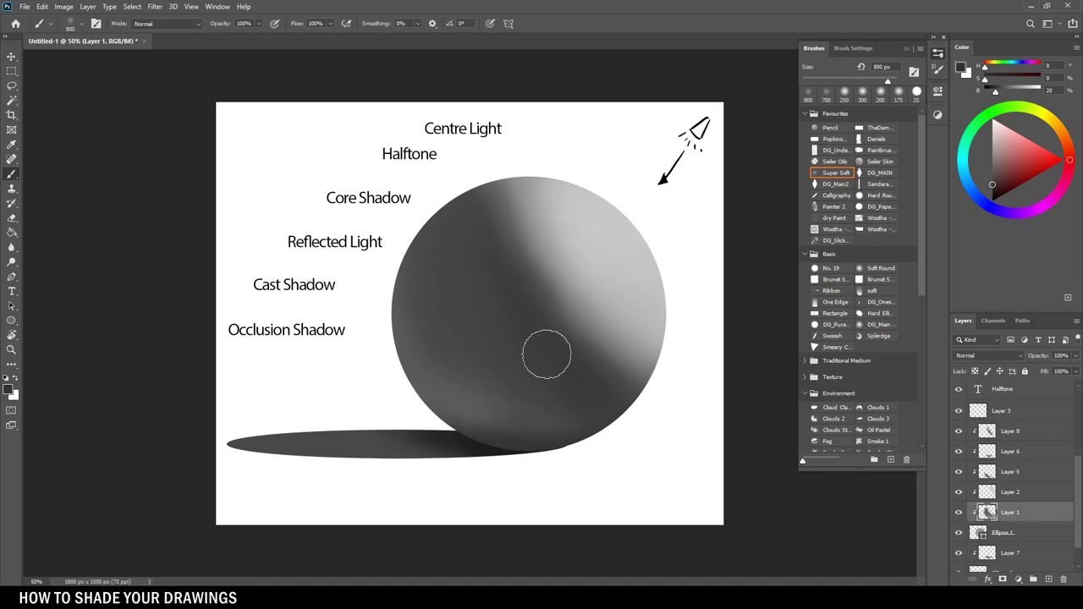
left_click(64, 6)
mouse_move(93, 35)
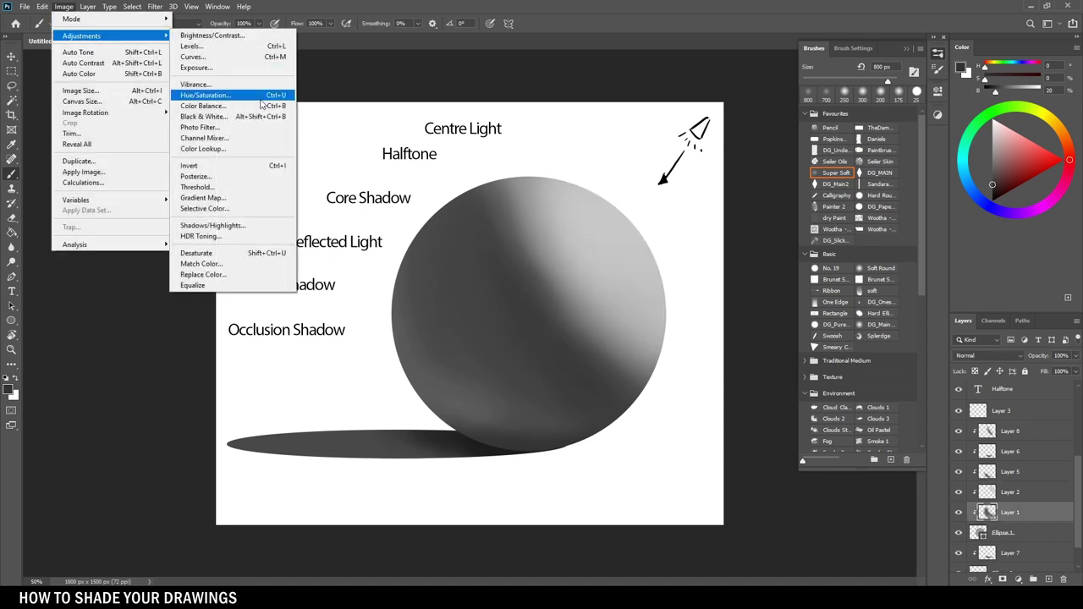
left_click(228, 94)
left_click_drag(818, 423, 820, 423)
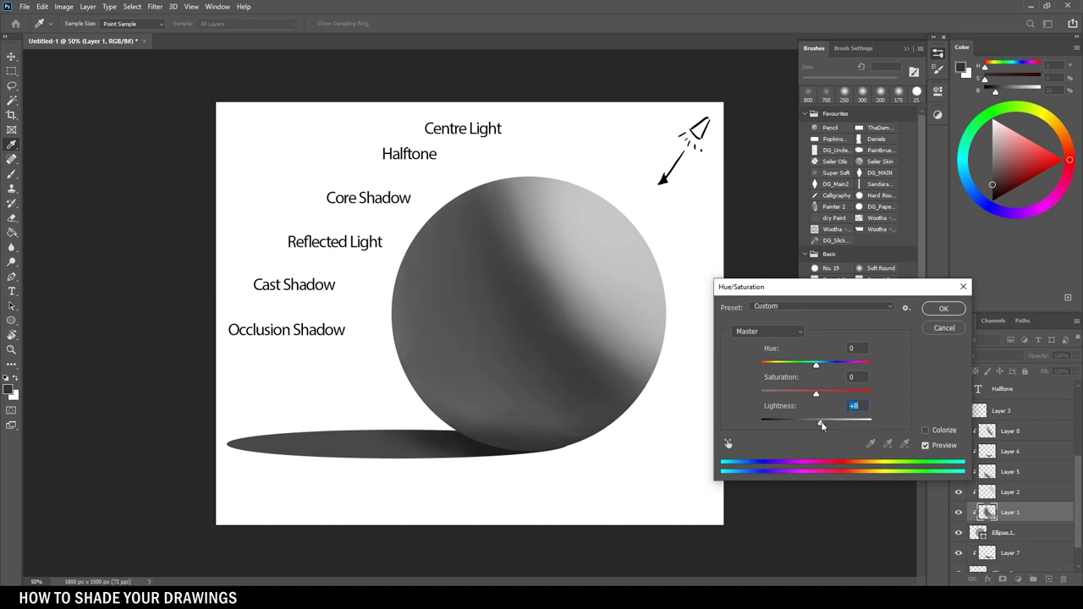
left_click(943, 308)
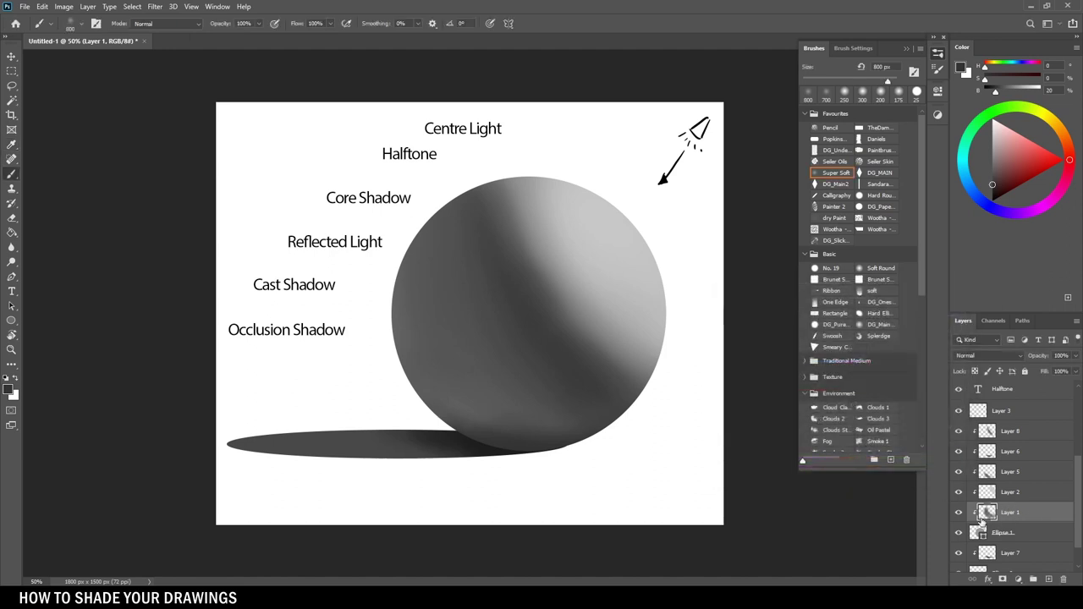
Lighten Layer 6 near the sphere's base with a Hue/Saturation adjustment, setting Lightness to +7
left_click(965, 454)
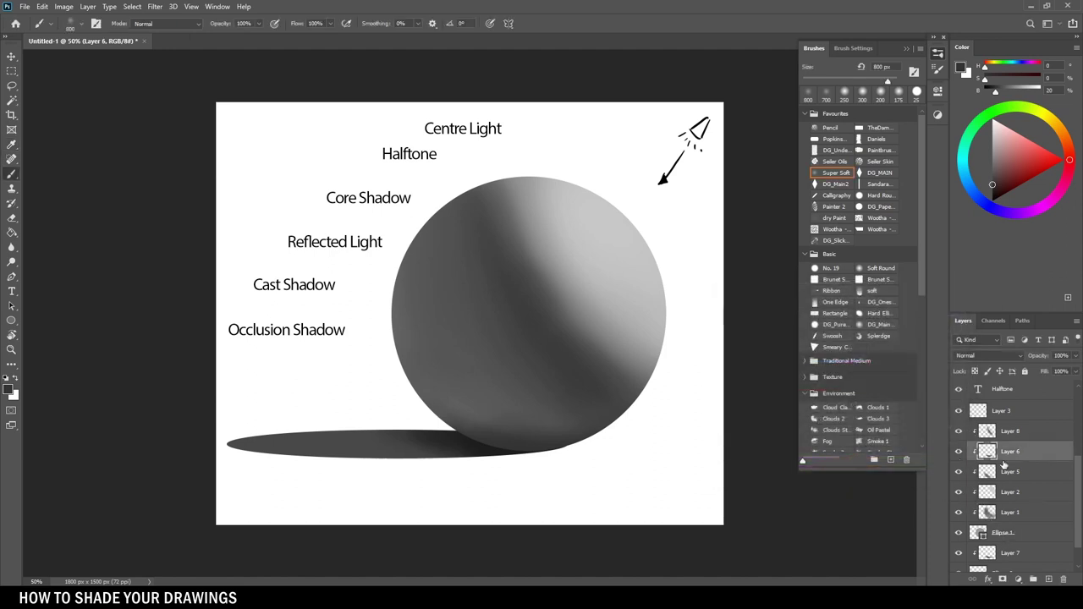
left_click(64, 7)
mouse_move(102, 39)
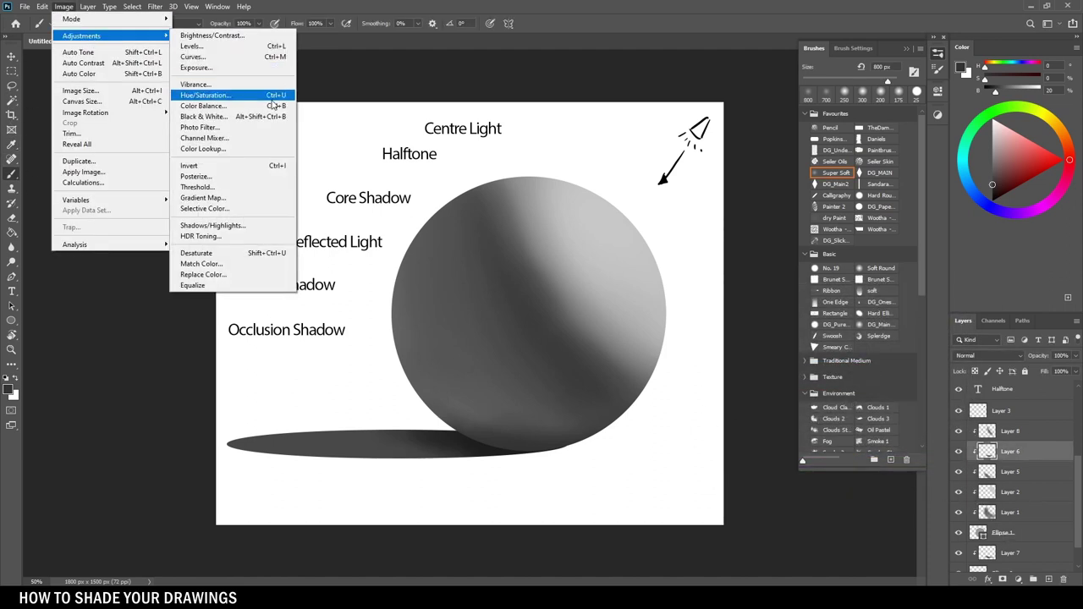
left_click(211, 99)
left_click_drag(819, 422, 820, 424)
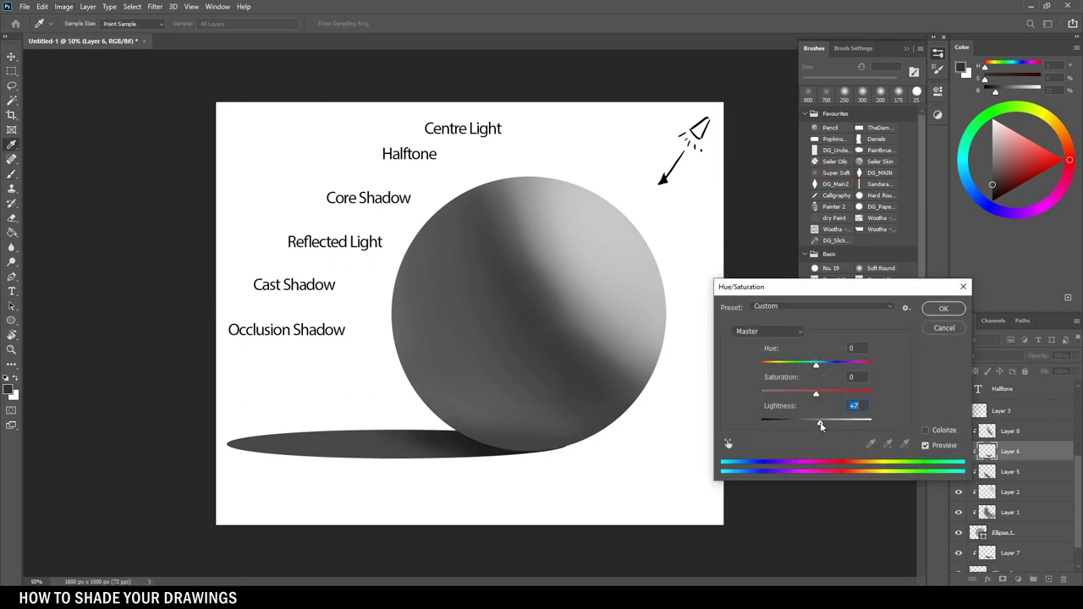
left_click(944, 308)
key("b")
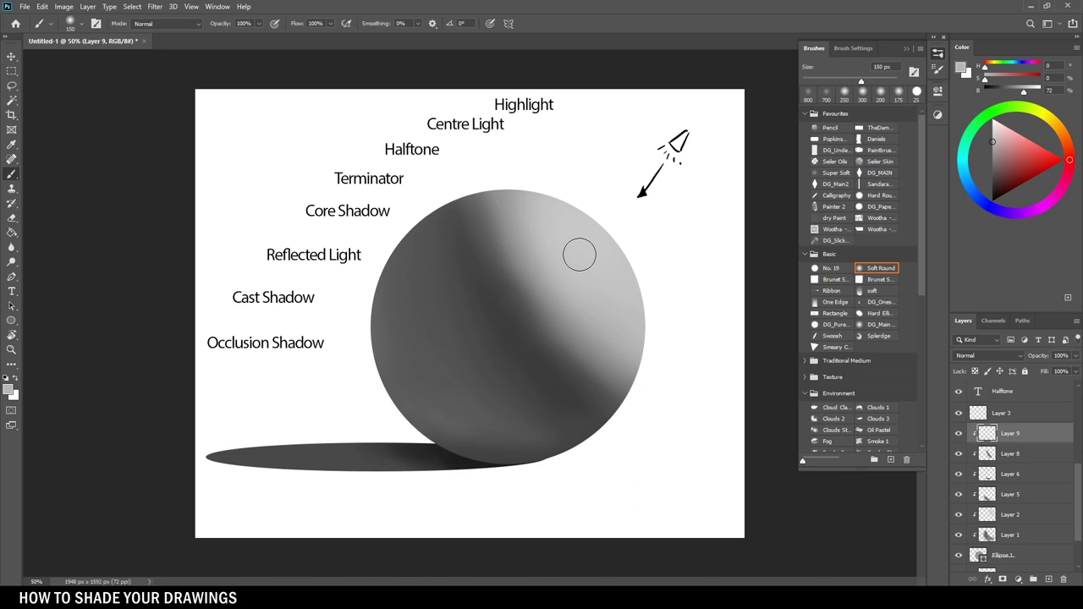
Paint a soft highlight on the sphere's upper-right area on Layer 9 with the Soft Round brush, building up to 88% brightness grey
left_click_drag(568, 249, 589, 280)
left_click(991, 133)
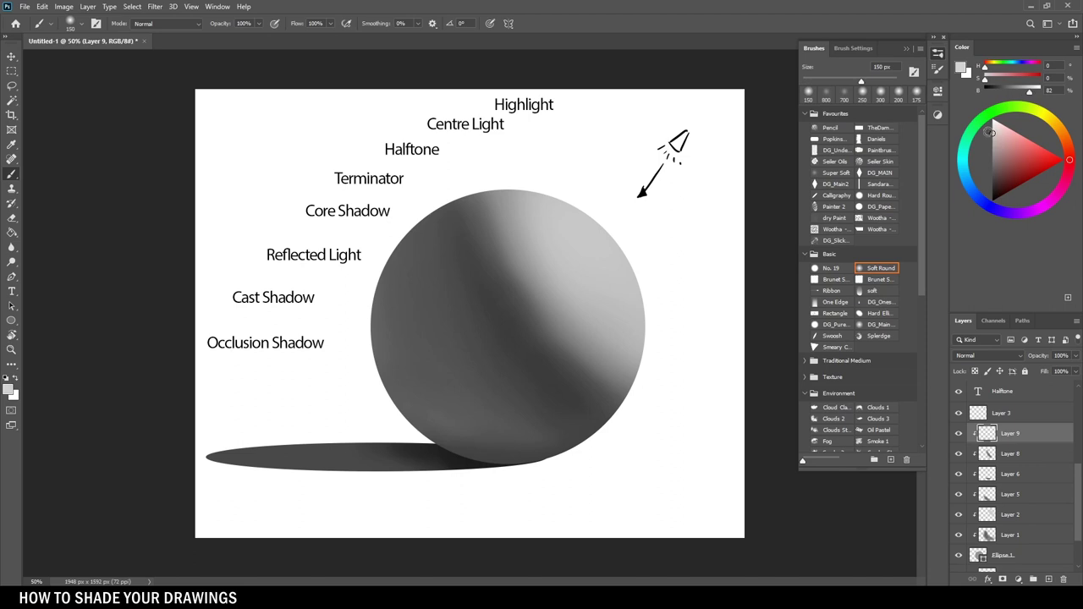
left_click(993, 137)
left_click_drag(1003, 133, 991, 125)
key("bracketleft")
left_click(580, 256)
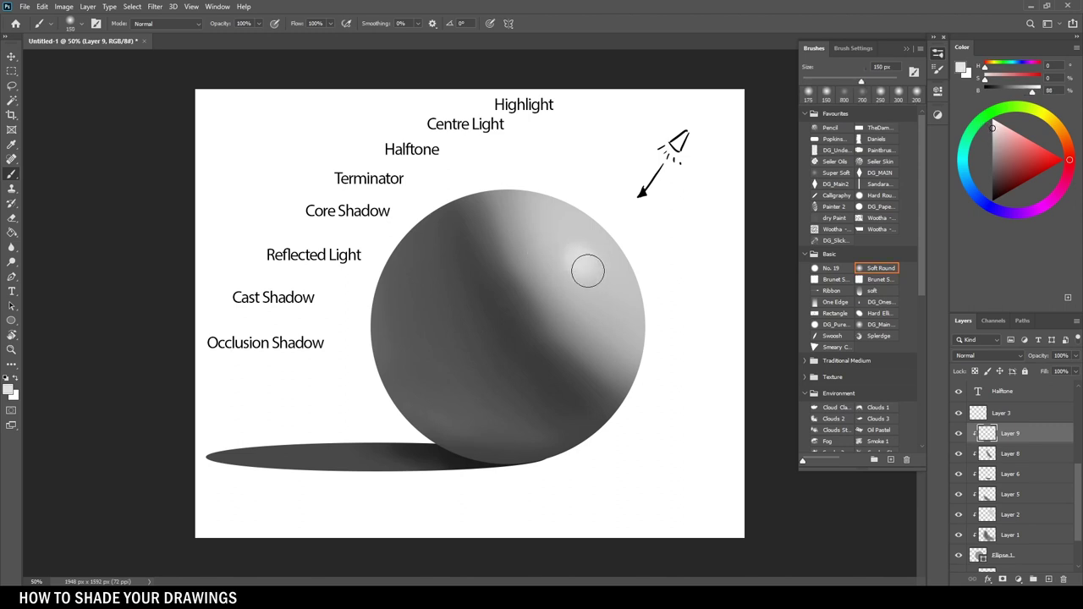
Brighten the highlight's centre with near-white (95% brightness) and soften its surroundings with the Soft Round brush enlarged to 150 px
key("bracketleft")
key("bracketleft")
left_click(580, 258)
left_click(994, 124)
key("bracketright")
left_click(581, 261)
key("bracketright")
key("bracketright")
left_click(593, 268)
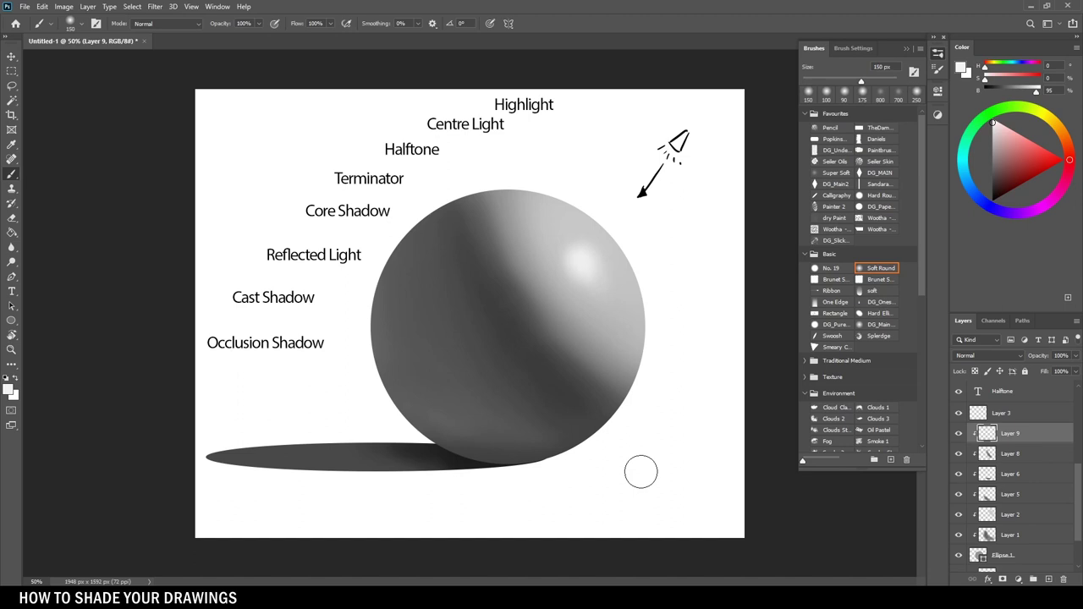